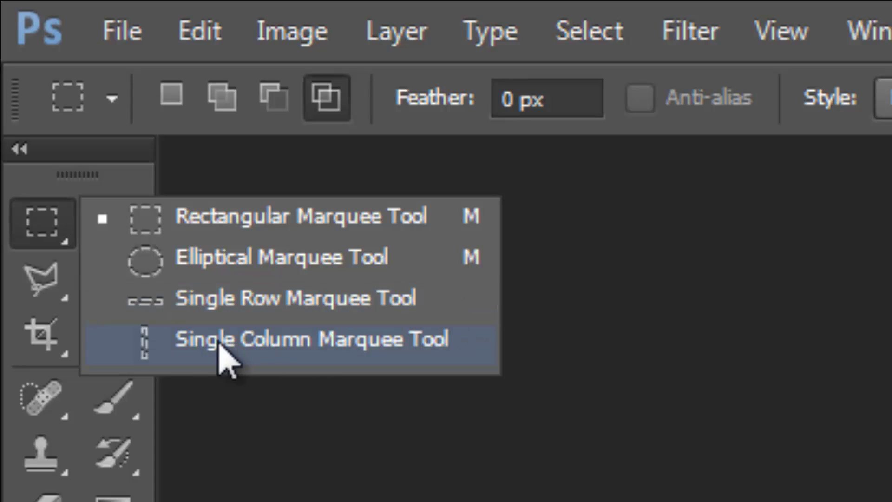
# - Create a white A4 document in RGB at 300 pixels/inch and add an empty layer above the background
pyautogui.click(571, 335)
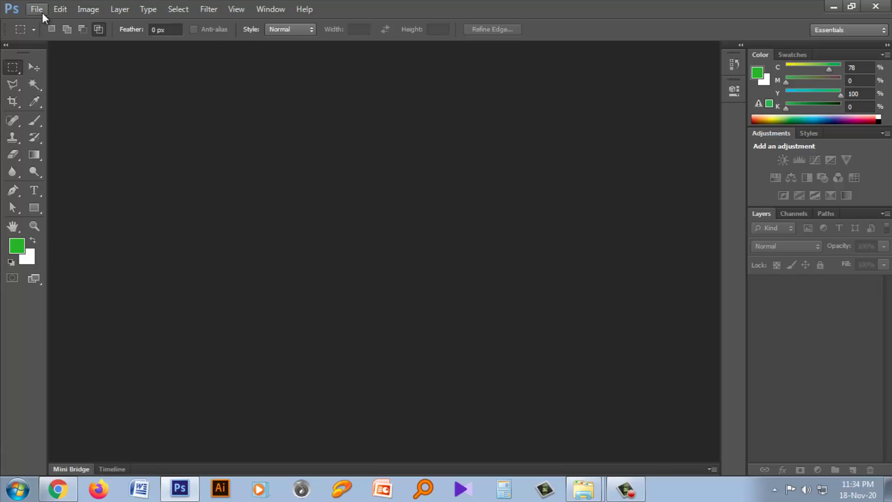
pyautogui.click(42, 12)
pyautogui.click(55, 24)
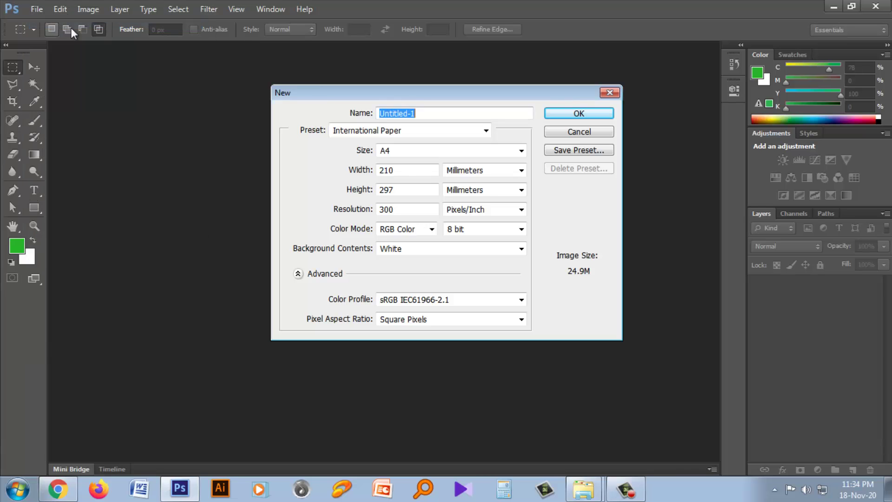
pyautogui.click(577, 117)
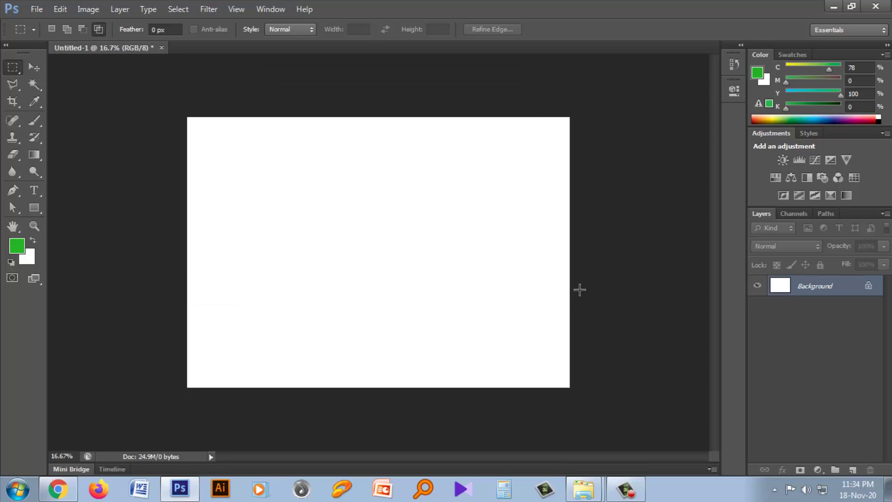
pyautogui.click(853, 469)
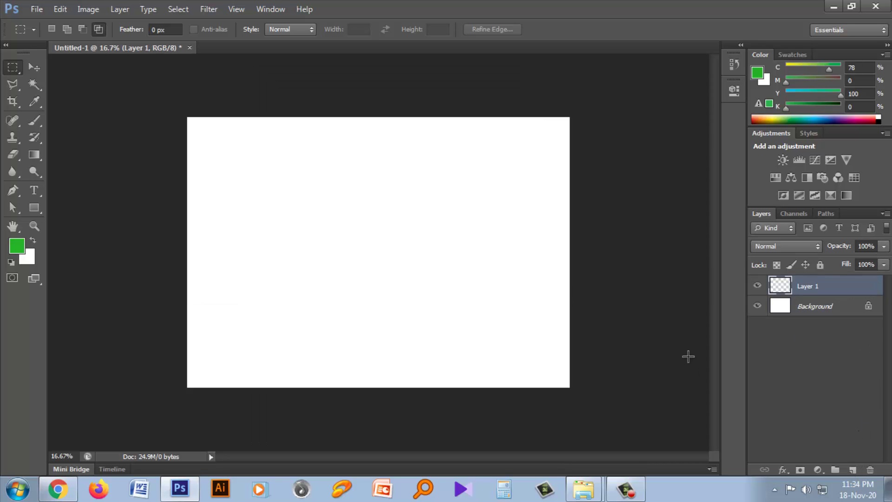
# - Draw a wide rectangular selection in the upper part of the canvas, fill it with the green foreground color and deselect
pyautogui.hotkey('ctrl', '+')
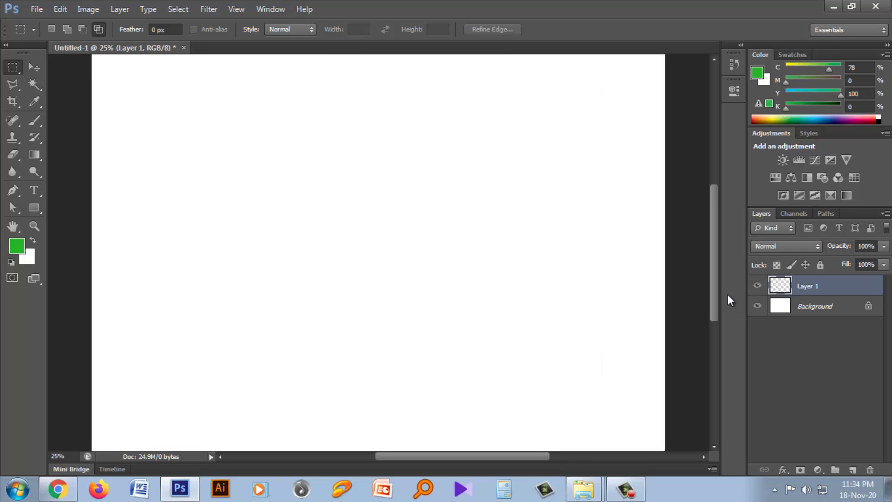
pyautogui.moveTo(715, 294)
pyautogui.mouseDown()
pyautogui.moveTo(714, 267)
pyautogui.moveTo(714, 285)
pyautogui.mouseUp()
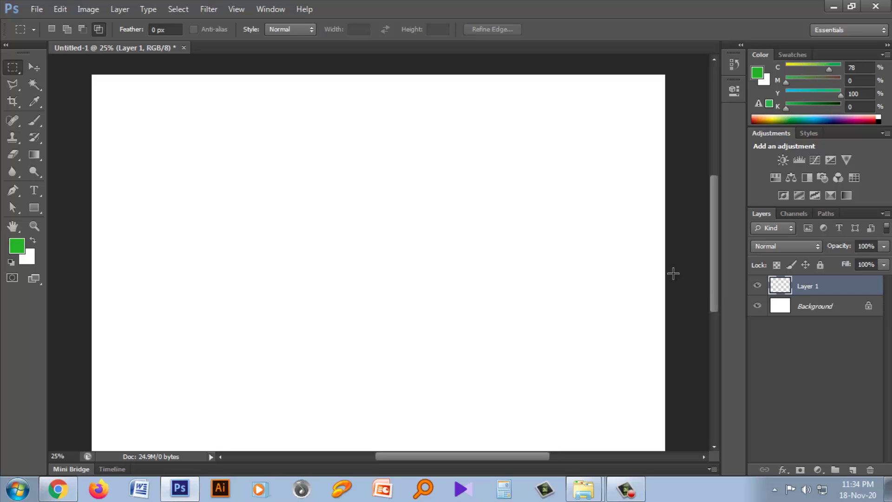
pyautogui.rightClick(12, 68)
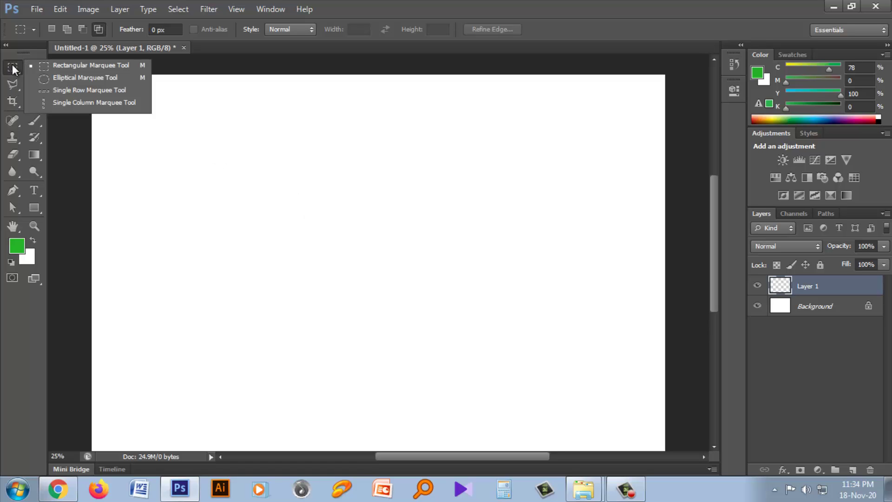
pyautogui.click(12, 65)
pyautogui.rightClick(12, 65)
pyautogui.click(65, 66)
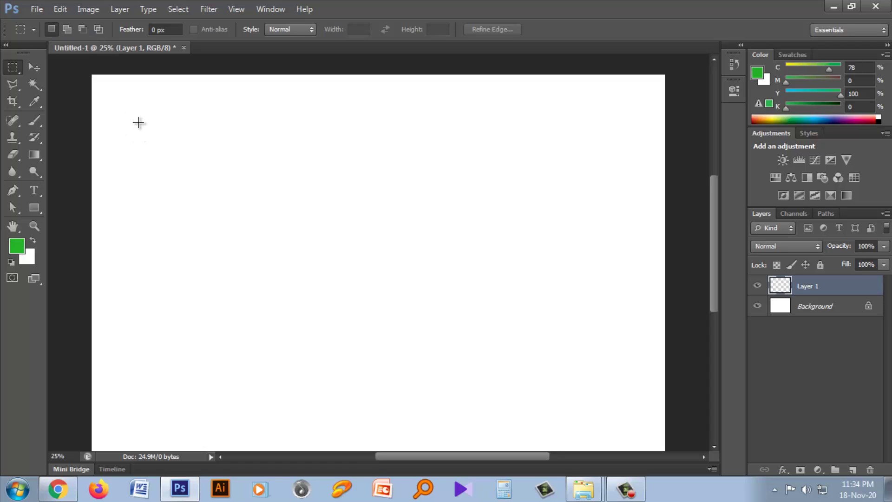
pyautogui.moveTo(138, 123); pyautogui.dragTo(481, 287)
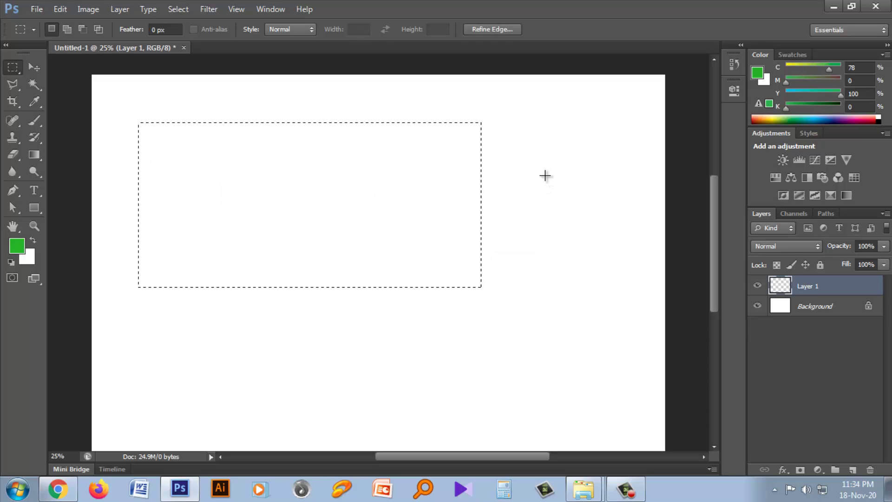
pyautogui.hotkey('alt', 'BackSpace')
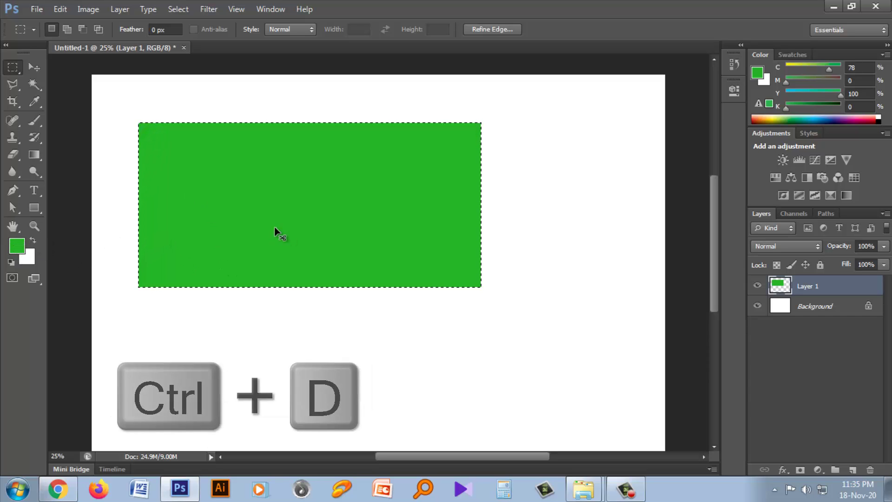
pyautogui.hotkey('ctrl', 'd')
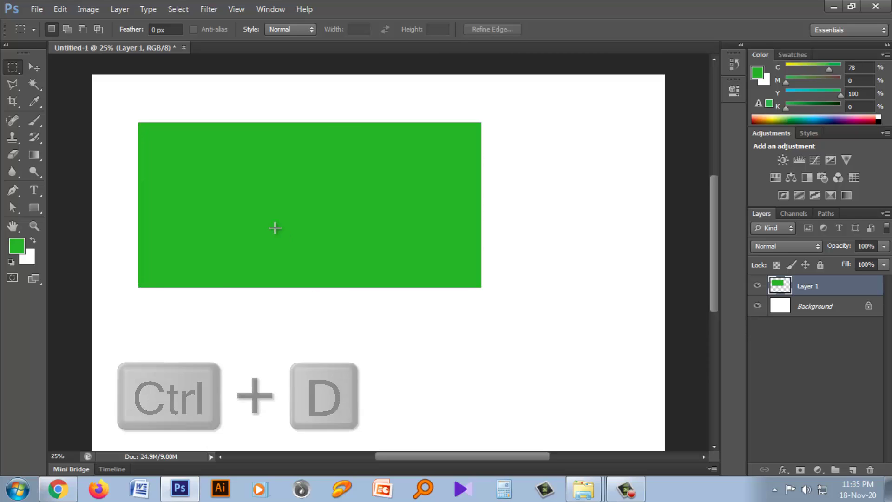
# - Reselect the rectangle and clear its fill, and refill it using the Fill command with Foreground Color, Normal mode and 100% opacity
pyautogui.hotkey('ctrl', 'shift', 'd')
pyautogui.press('Delete')
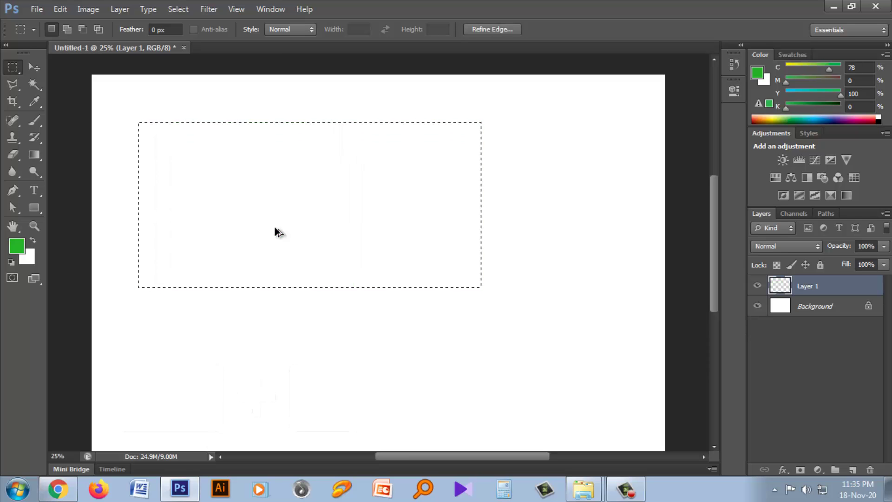
pyautogui.click(53, 11)
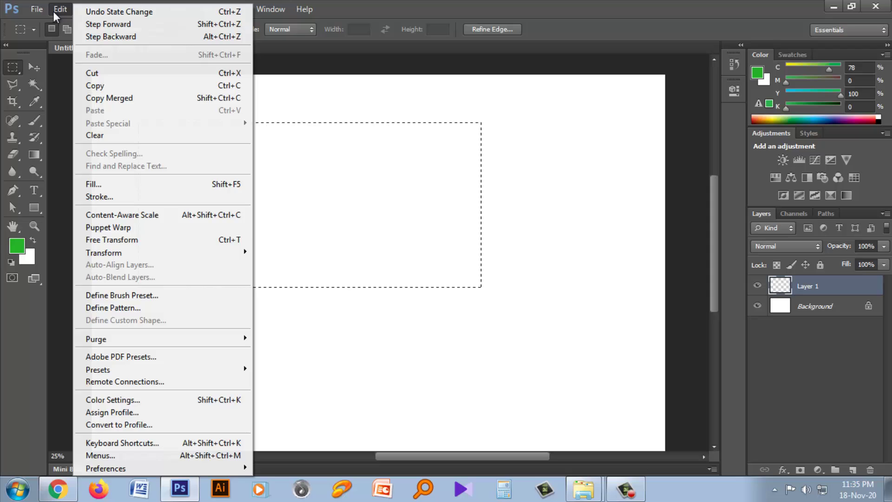
pyautogui.click(100, 181)
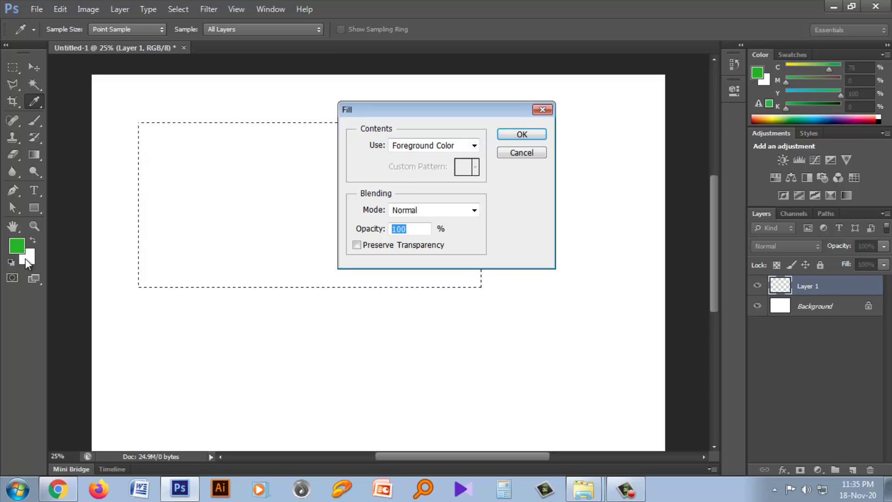
pyautogui.click(475, 145)
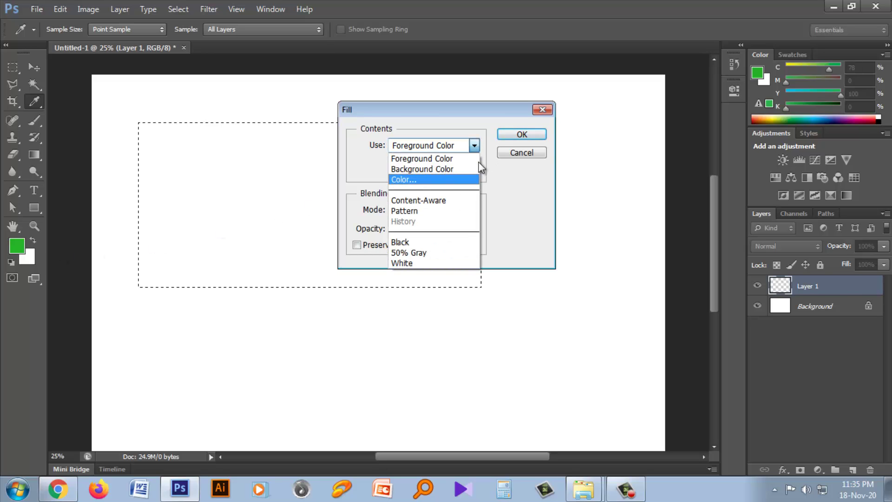
pyautogui.click(421, 159)
pyautogui.click(522, 134)
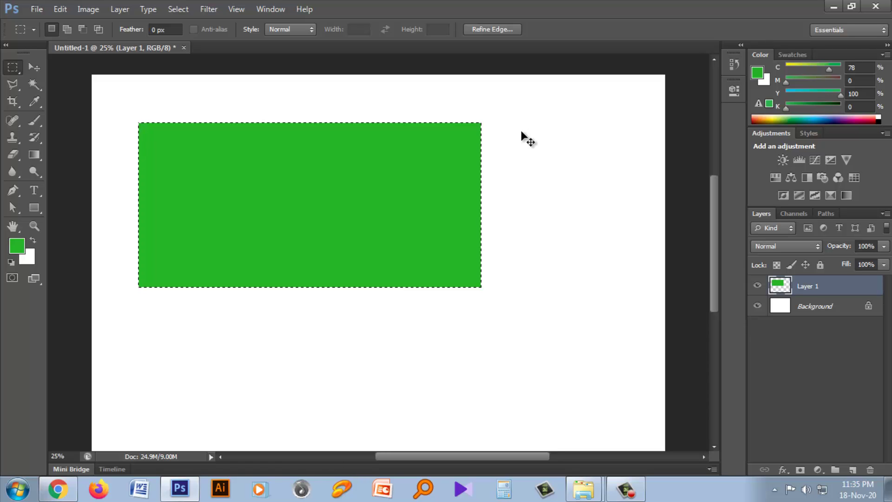
# - Clear the green fill from the rectangular area and remove the selection
pyautogui.hotkey('ctrl', 'd')
pyautogui.hotkey('ctrl', 'z')
pyautogui.press('Delete')
pyautogui.hotkey('ctrl', 'd')
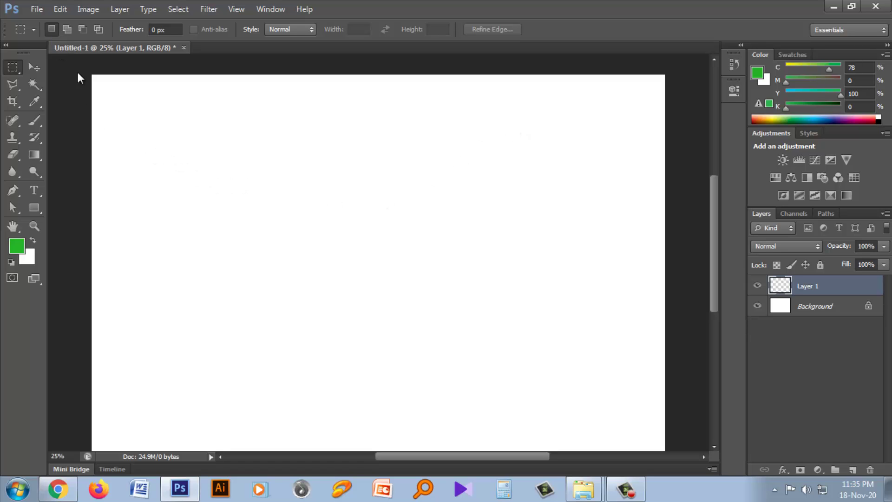
# - Draw a rectangular selection, replace it with a new one in the canvas's lower right, and move that one to the upper left
pyautogui.moveTo(127, 114); pyautogui.dragTo(385, 218)
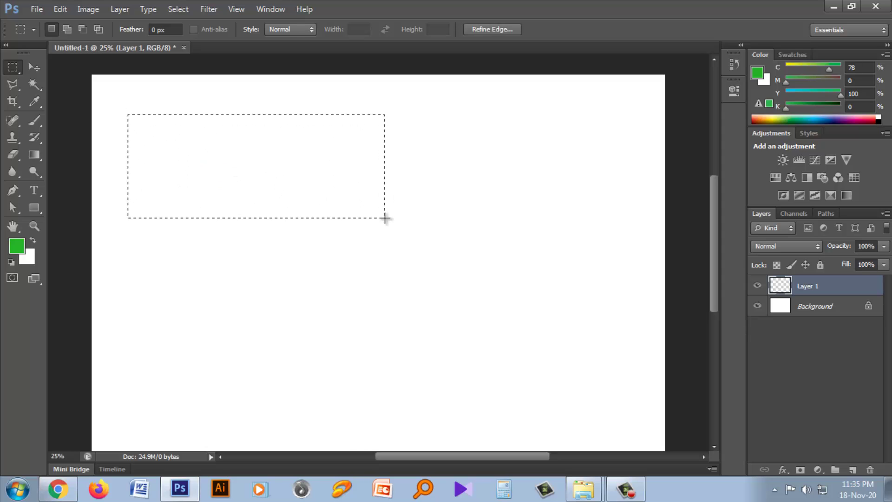
pyautogui.click(326, 279)
pyautogui.moveTo(321, 274); pyautogui.dragTo(544, 371)
pyautogui.moveTo(436, 329); pyautogui.dragTo(287, 187)
# - In Add to Selection mode, add three separate rectangles: one below the existing selection and two on the canvas's right side
pyautogui.click(67, 29)
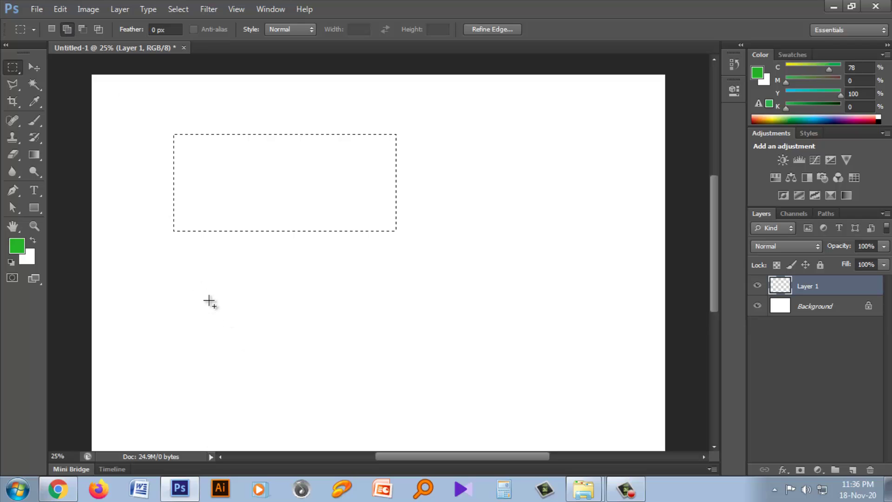
pyautogui.moveTo(200, 287); pyautogui.dragTo(386, 374)
pyautogui.moveTo(448, 279); pyautogui.dragTo(574, 385)
pyautogui.moveTo(480, 186); pyautogui.dragTo(622, 257)
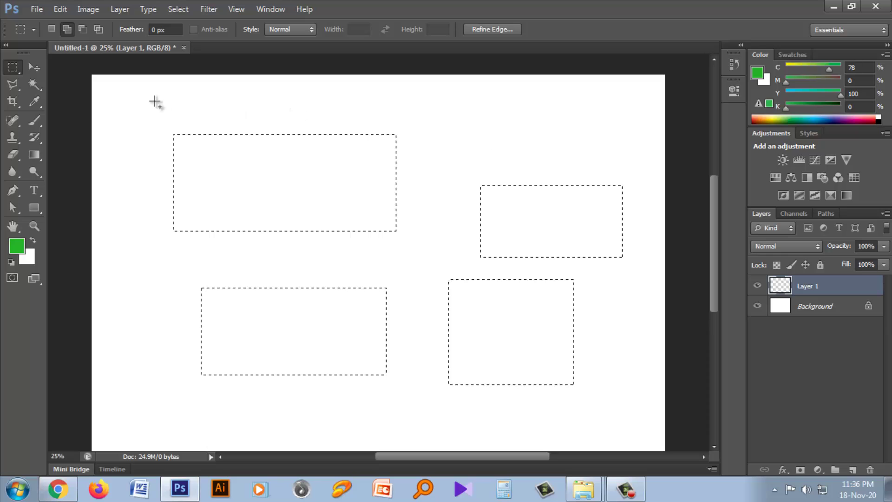
# - Extend the upper-left selection with overlapping rectangles at its corners and along its top and bottom edges
pyautogui.moveTo(150, 96); pyautogui.dragTo(217, 184)
pyautogui.moveTo(366, 101); pyautogui.dragTo(423, 172)
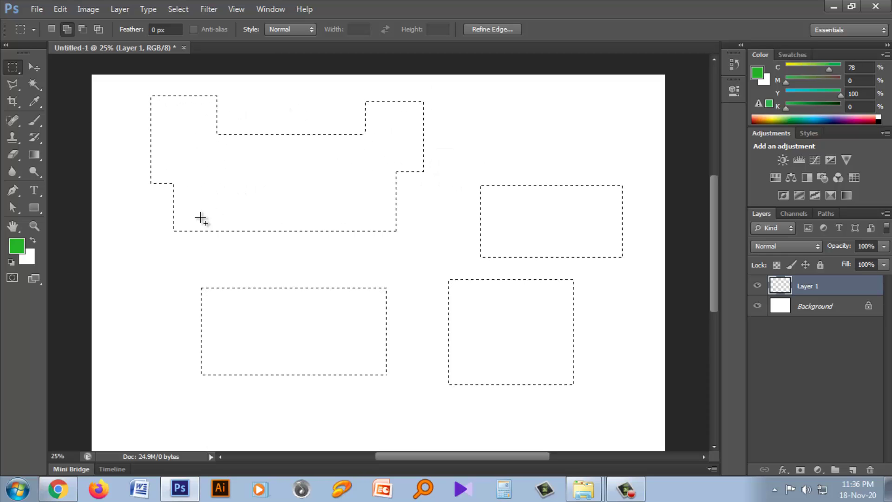
pyautogui.moveTo(150, 212); pyautogui.dragTo(206, 260)
pyautogui.moveTo(366, 212); pyautogui.dragTo(422, 265)
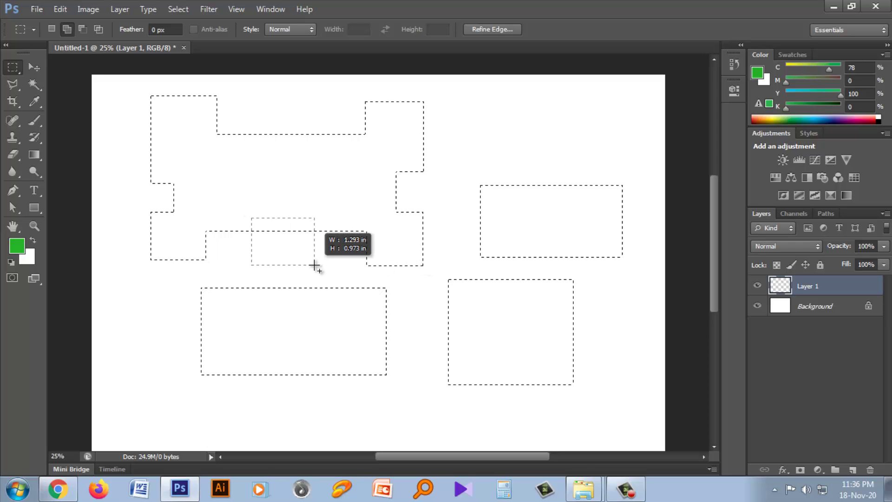
pyautogui.moveTo(314, 266); pyautogui.dragTo(315, 266)
pyautogui.moveTo(252, 107); pyautogui.dragTo(306, 157)
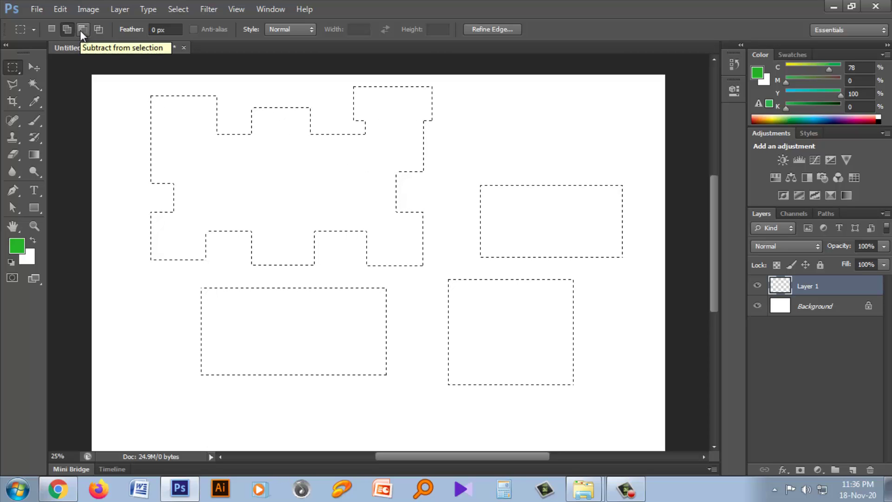
pyautogui.moveTo(115, 105); pyautogui.dragTo(205, 165)
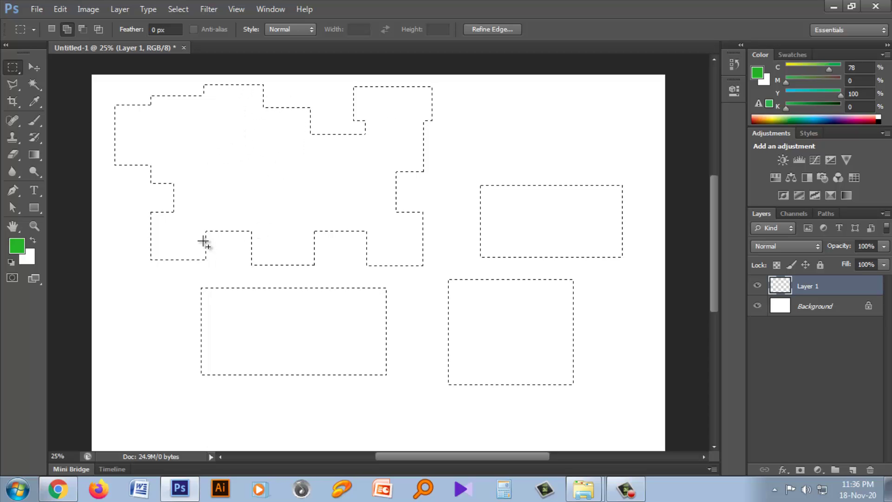
# - In Subtract from Selection mode, cut notches from the large selection's bottom edge and from both upper corners of the upper-right rectangle
pyautogui.click(84, 31)
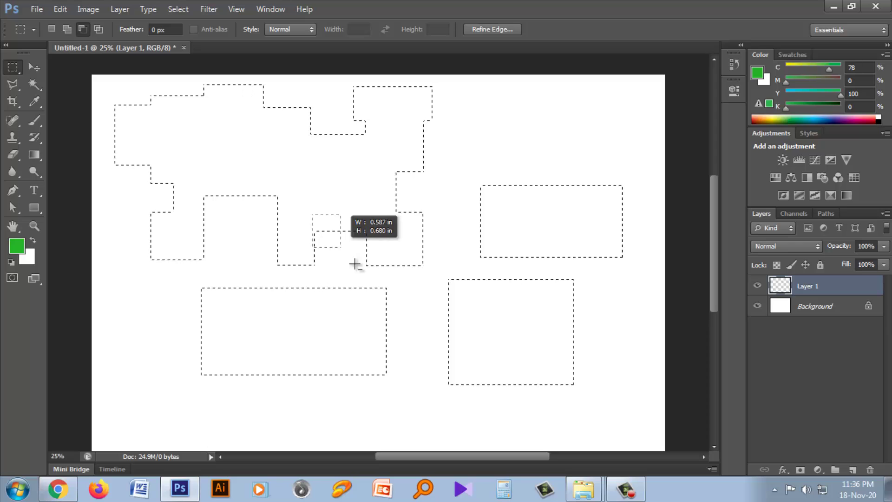
pyautogui.moveTo(472, 168); pyautogui.dragTo(522, 226)
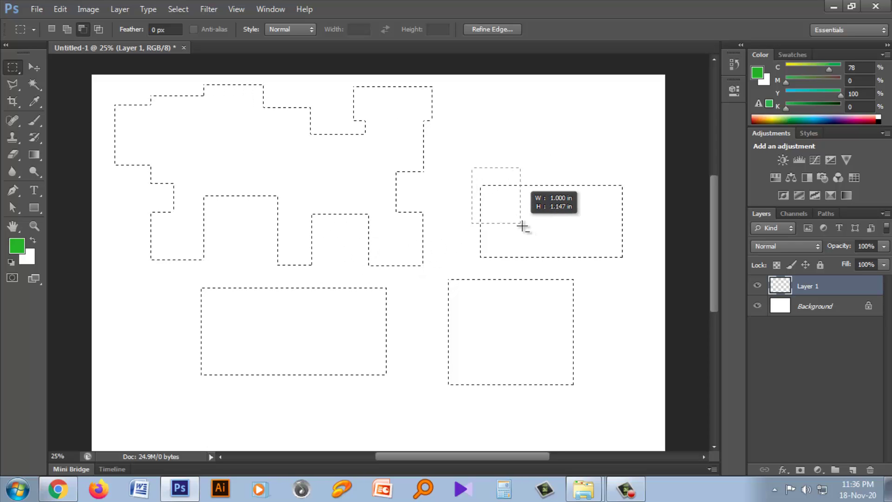
pyautogui.moveTo(594, 179); pyautogui.dragTo(647, 229)
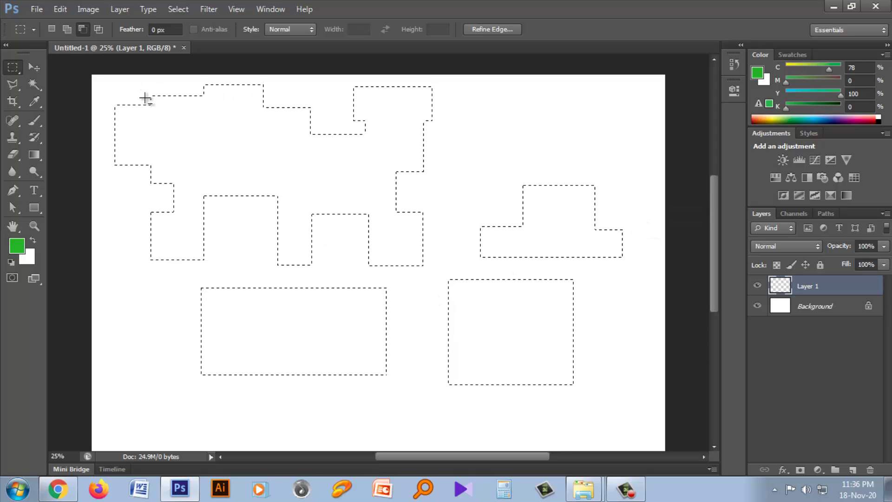
# - In Intersect with Selection mode, reduce the lower-left rectangle to its overlap with successive crossing rectangles, and deselect everything
pyautogui.click(99, 29)
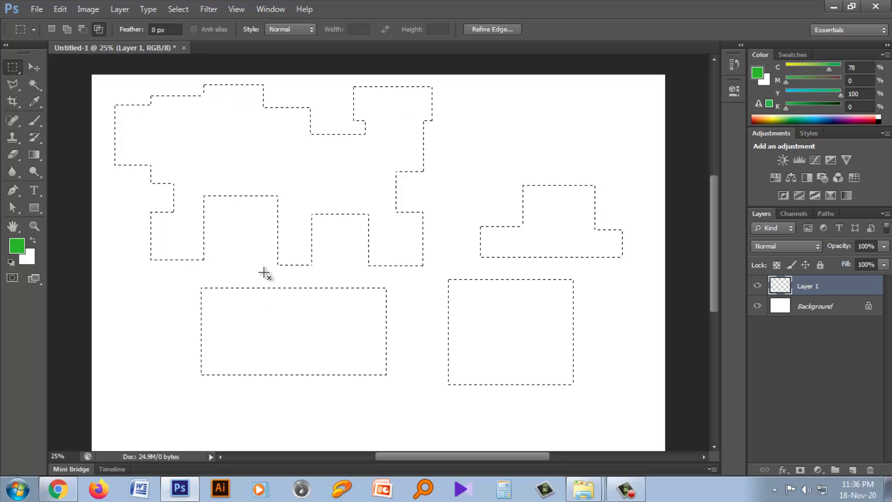
pyautogui.moveTo(263, 273); pyautogui.dragTo(332, 402)
pyautogui.moveTo(241, 311); pyautogui.dragTo(360, 349)
pyautogui.moveTo(283, 283); pyautogui.dragTo(313, 374)
pyautogui.hotkey('ctrl', 'd')
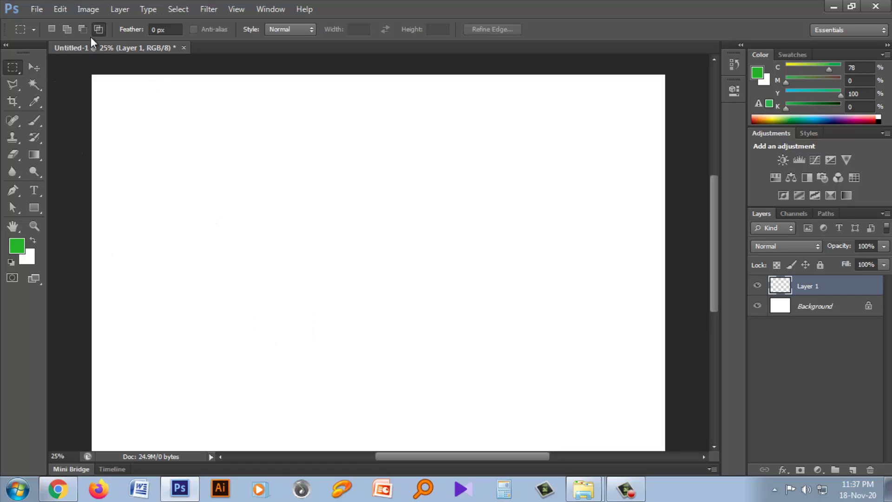
# - In New Selection mode, draw a rectangular selection left of the canvas center, fill it with the green foreground color and deselect
pyautogui.moveTo(183, 162); pyautogui.dragTo(430, 301)
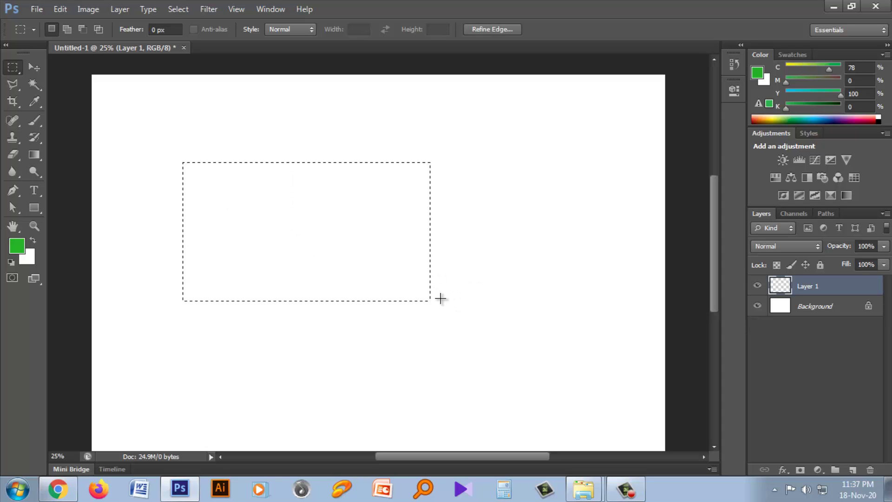
pyautogui.hotkey('alt', 'BackSpace')
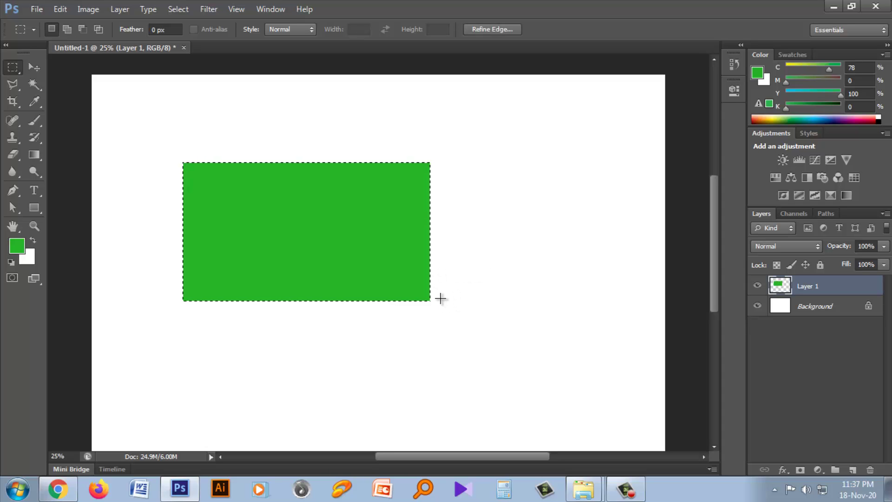
pyautogui.hotkey('ctrl', 'd')
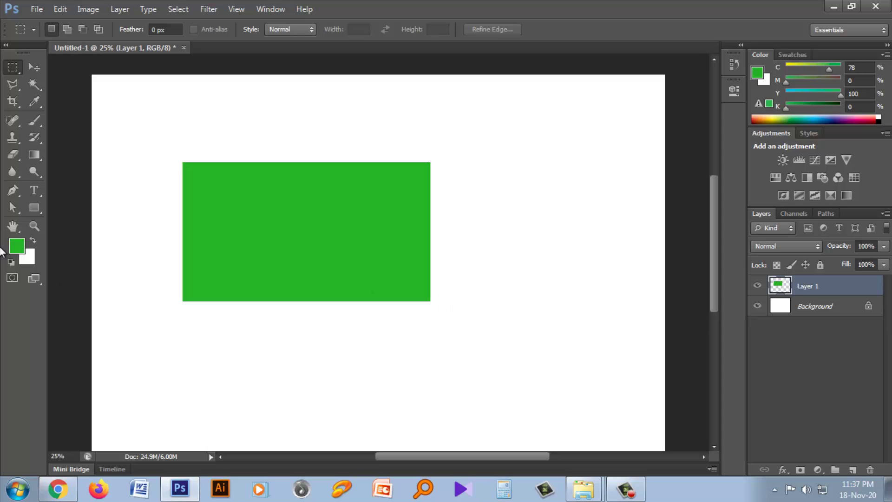
# - Set the foreground color to dark blue #2d3c73 and return to the Rectangular Marquee Tool
pyautogui.click(23, 250)
pyautogui.click(373, 208)
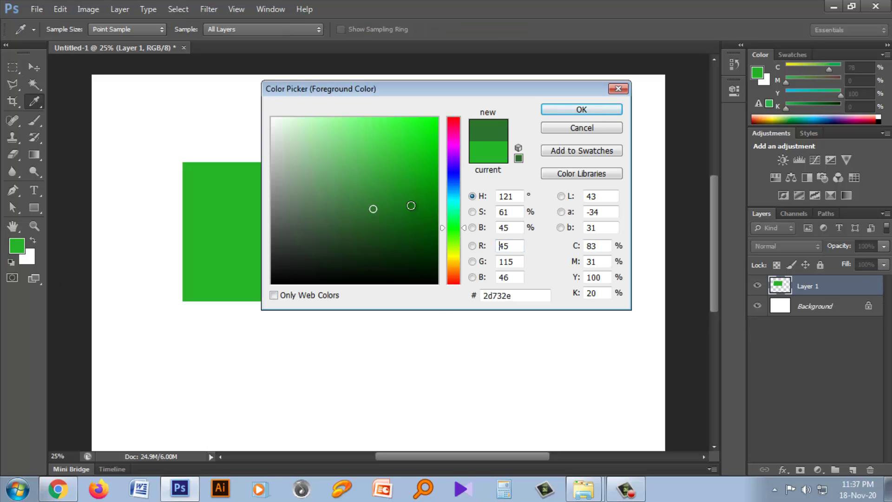
pyautogui.click(450, 180)
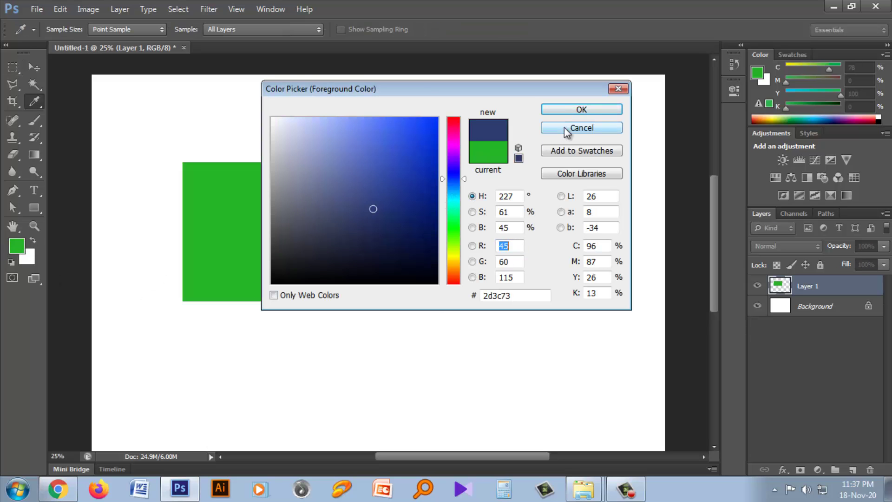
pyautogui.click(579, 110)
pyautogui.press('m')
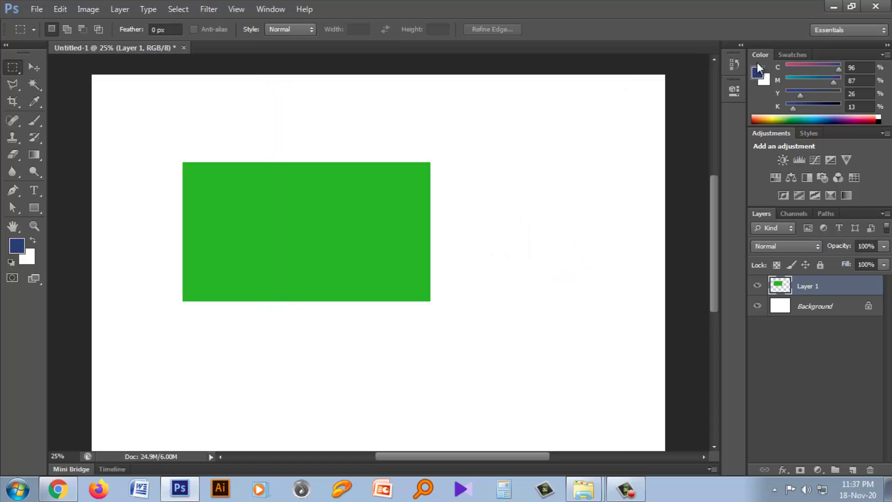
# - Choose a medium blue swatch as the foreground color, try filling Layer 1 with no selection active, and undo the fill
pyautogui.click(785, 55)
pyautogui.click(807, 87)
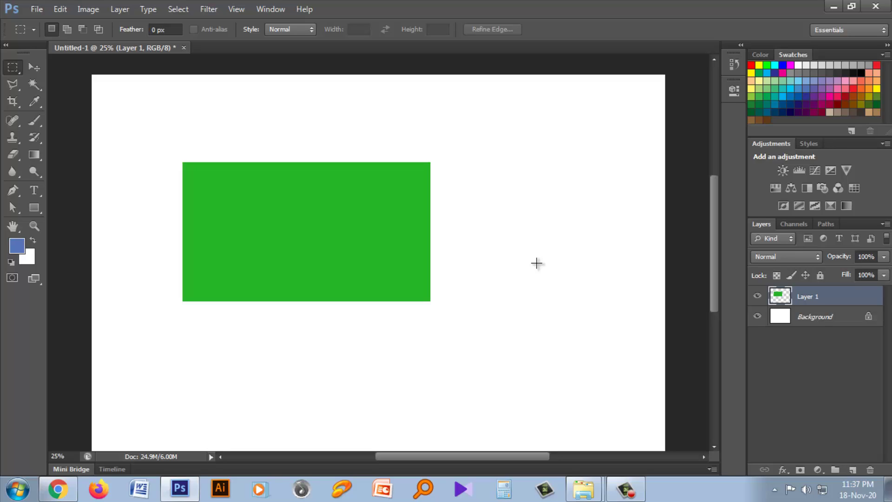
pyautogui.hotkey('alt', 'BackSpace')
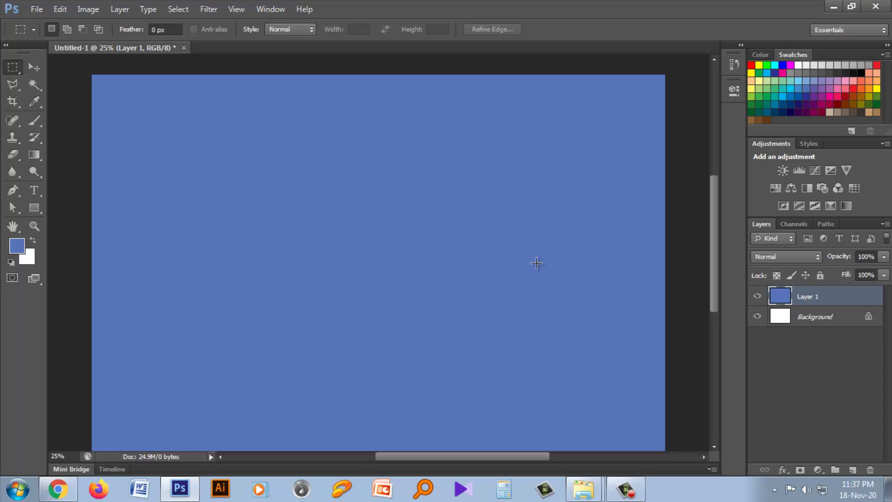
pyautogui.hotkey('ctrl', 'z')
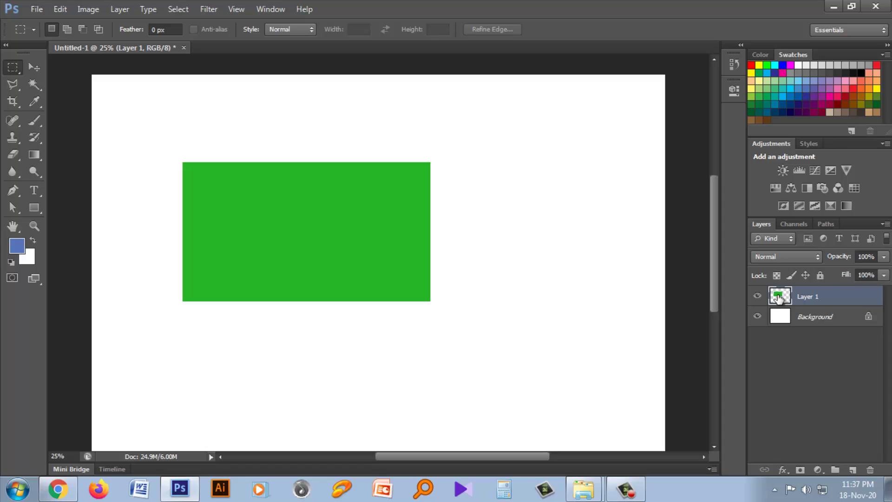
# - Load the green rectangle's outline as a selection from Layer 1, fill it with the blue foreground color and deselect
pyautogui.press('ctrl')
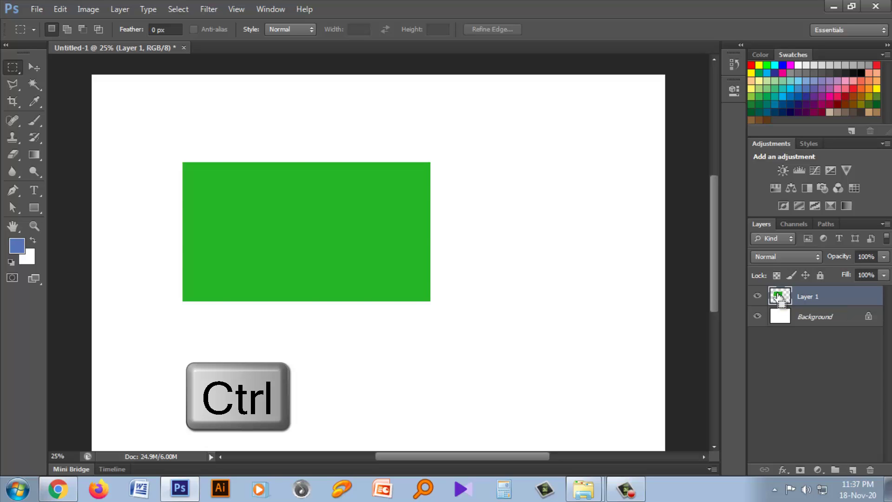
pyautogui.keyDown('ctrl'); pyautogui.click(781, 298); pyautogui.keyUp('ctrl')
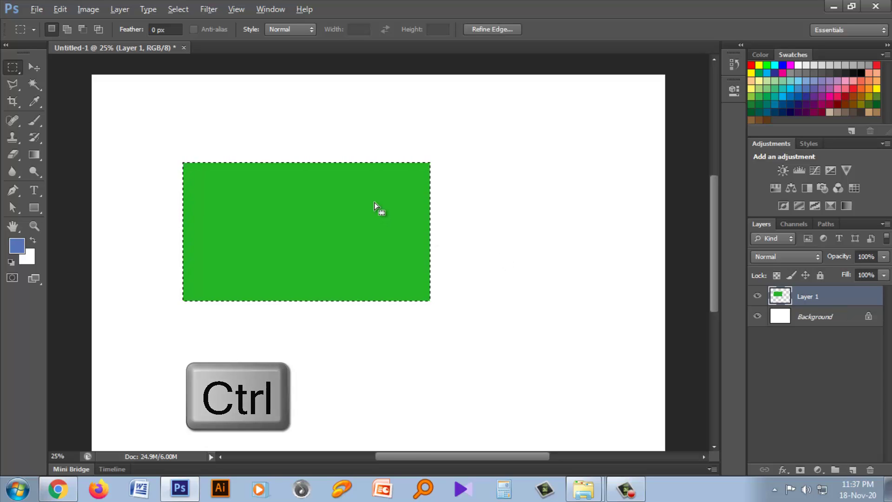
pyautogui.hotkey('alt', 'BackSpace')
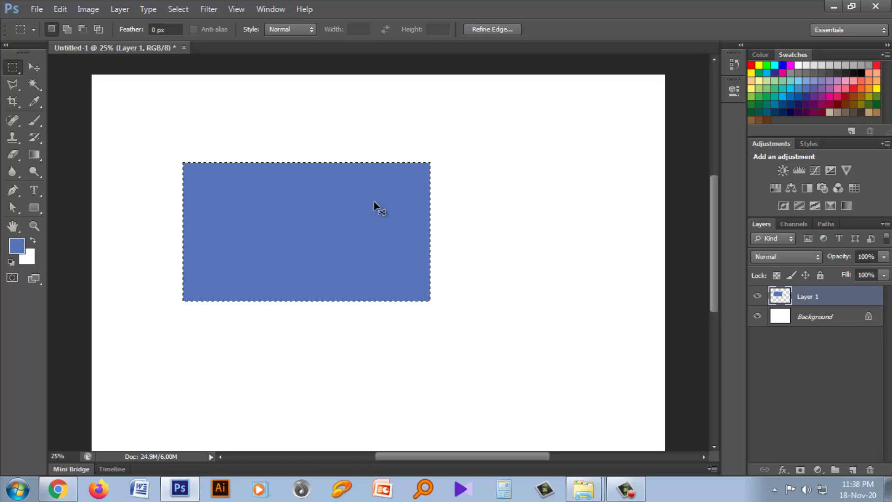
pyautogui.hotkey('ctrl', 'd')
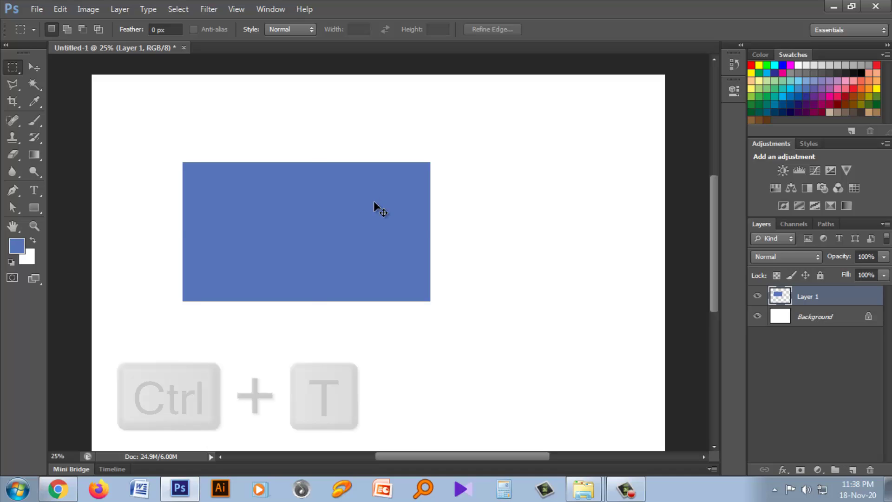
# - Free-transform the blue rectangle to about 95% width and 135% height, and apply the transformation
pyautogui.hotkey('ctrl', 't')
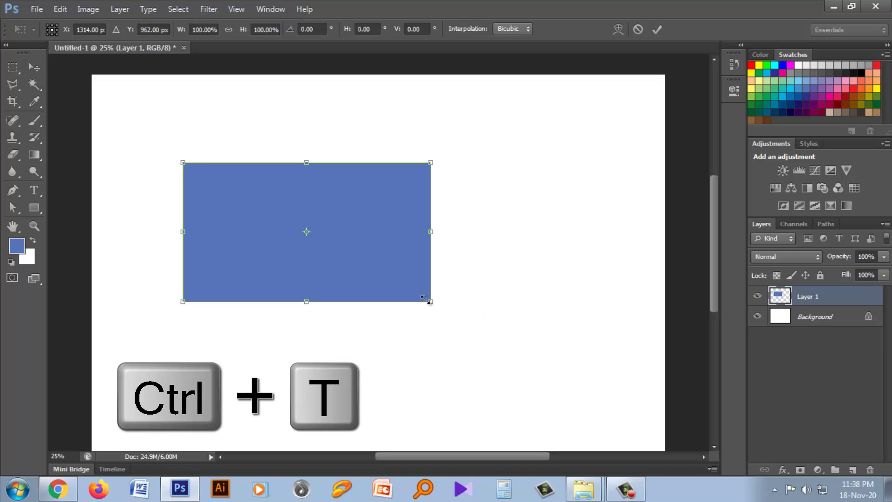
pyautogui.moveTo(430, 302); pyautogui.dragTo(419, 349)
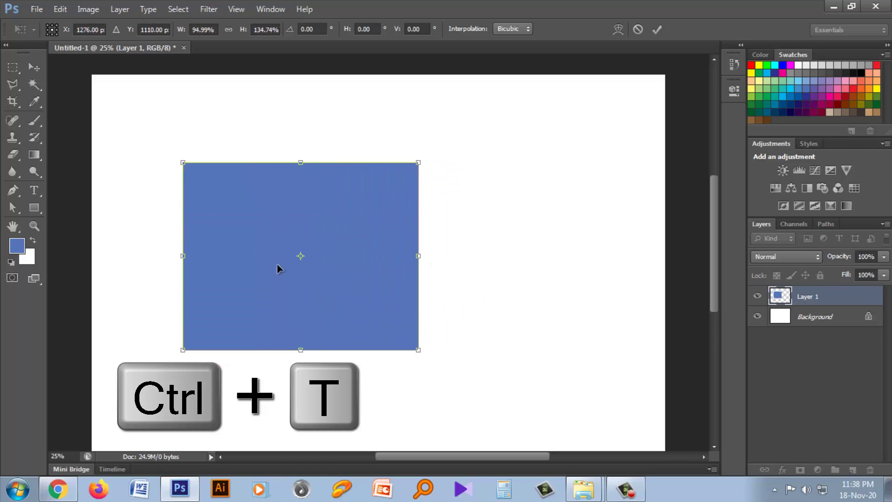
pyautogui.click(13, 68)
pyautogui.click(398, 192)
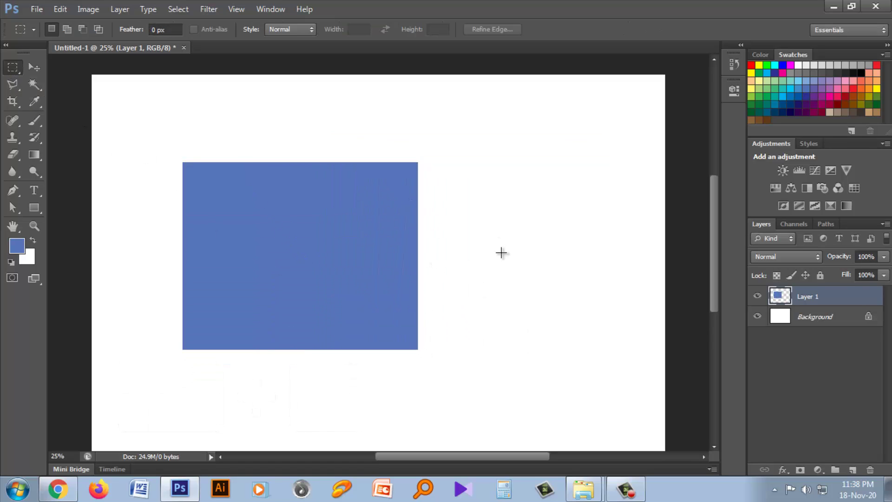
# - Delete the layer holding the blue rectangle and add a new empty layer above the Background
pyautogui.press('Delete')
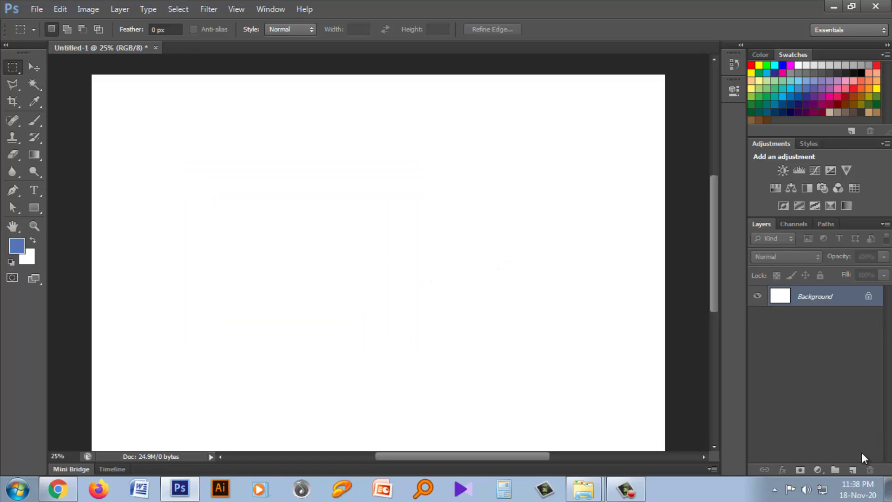
pyautogui.click(852, 469)
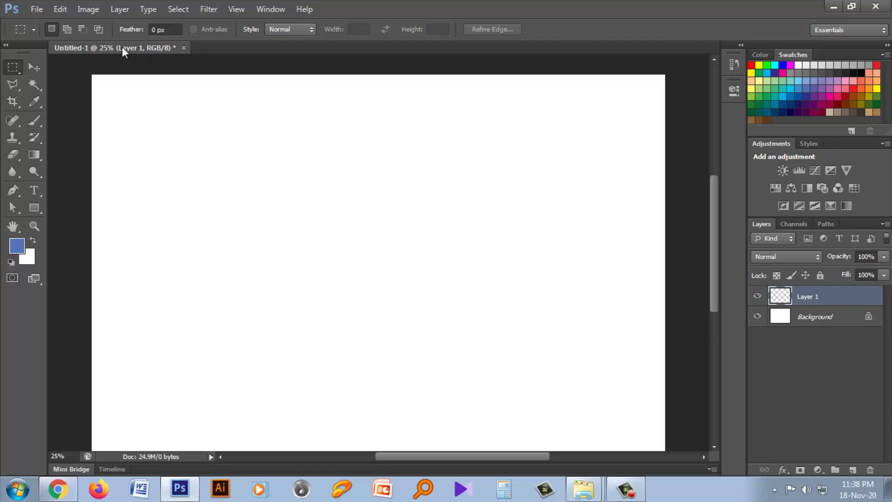
# - With the feather at 0 px, draw a wide rectangular selection, fill it with the blue foreground color and deselect
pyautogui.click(154, 30)
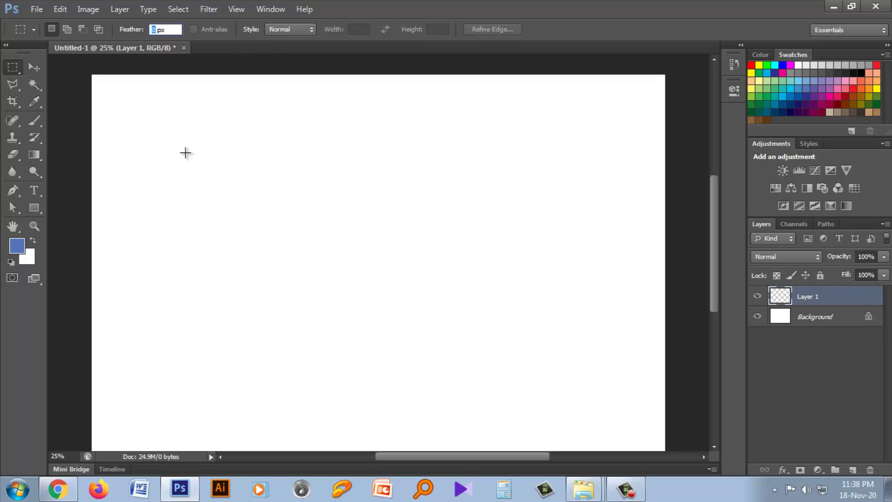
pyautogui.moveTo(183, 152); pyautogui.dragTo(473, 286)
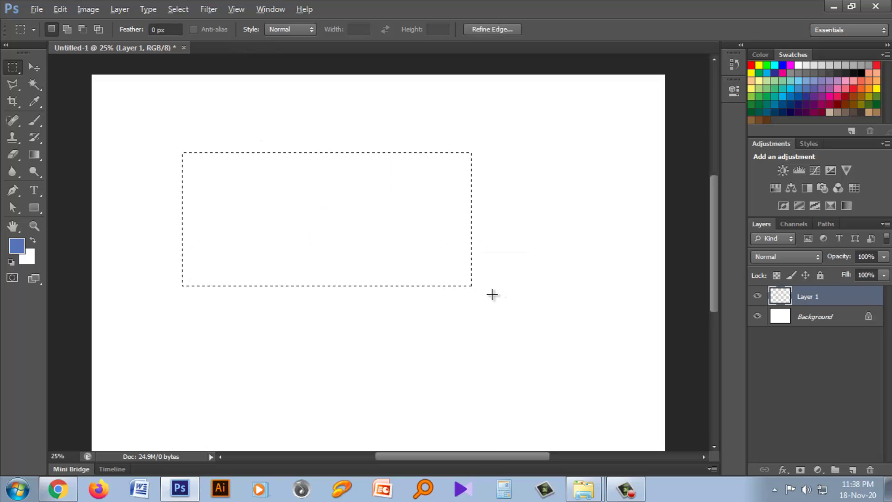
pyautogui.hotkey('alt', 'BackSpace')
pyautogui.hotkey('ctrl', '+')
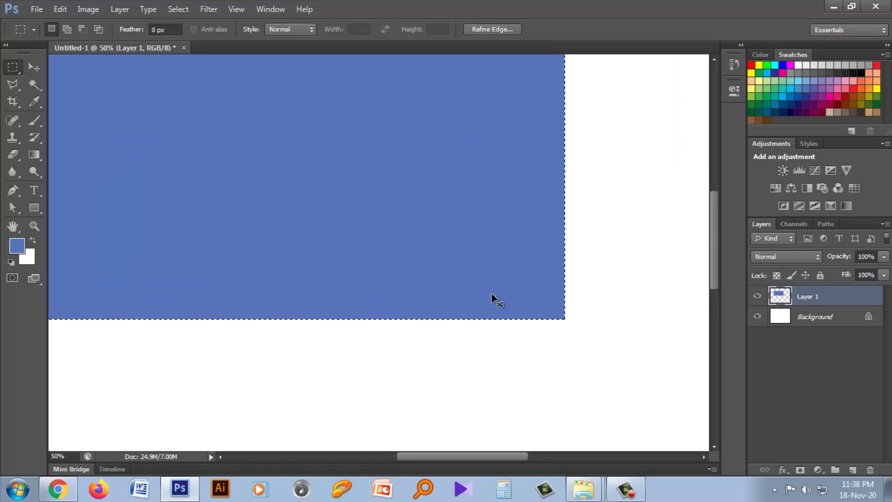
pyautogui.hotkey('ctrl', 'd')
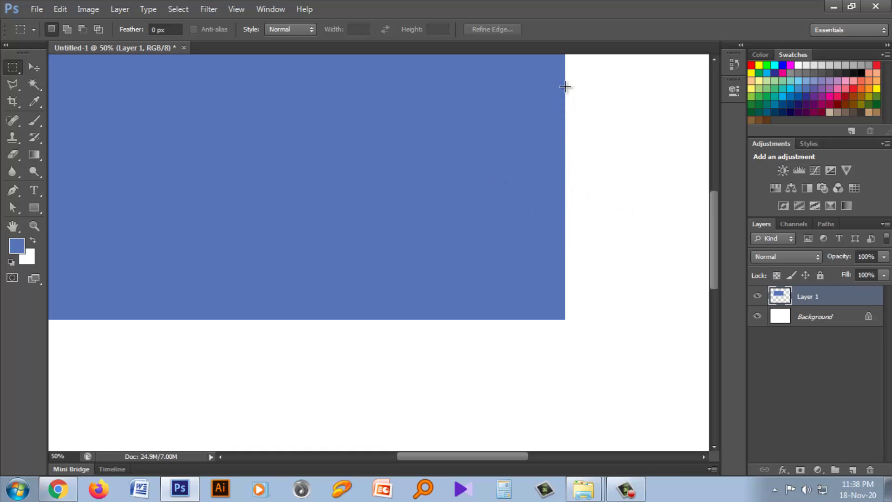
# - Trace the rectangle's sharp right edge with a thin selection, clear it, and undo back to the empty layer
pyautogui.moveTo(565, 87); pyautogui.dragTo(566, 245)
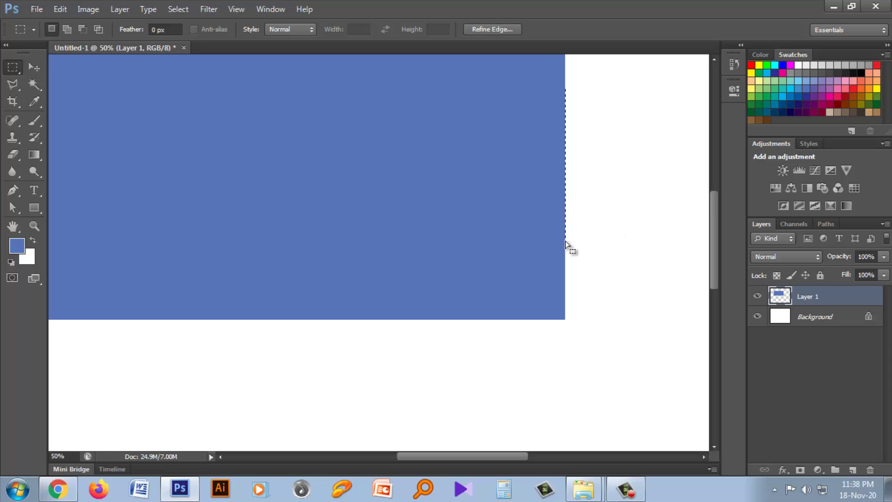
pyautogui.click(568, 246)
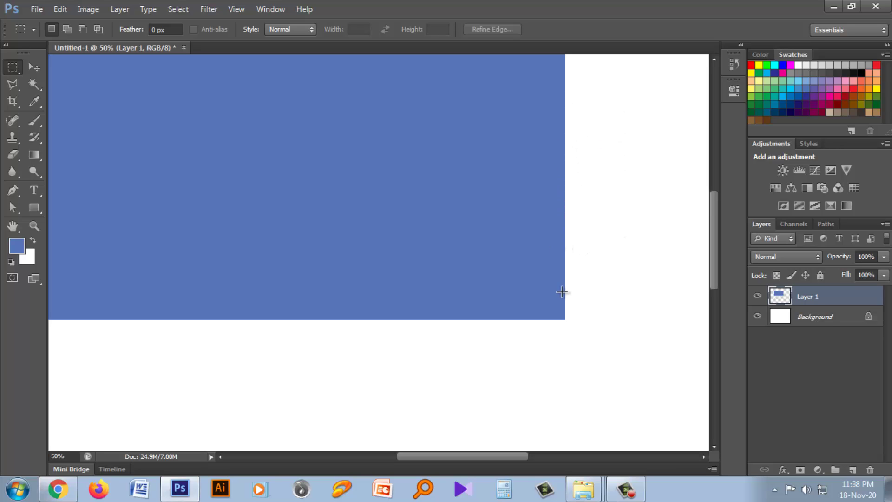
pyautogui.hotkey('ctrl', 'alt', 'z')
pyautogui.hotkey('ctrl', 'alt', 'z')
pyautogui.hotkey('ctrl', 'alt', 'z')
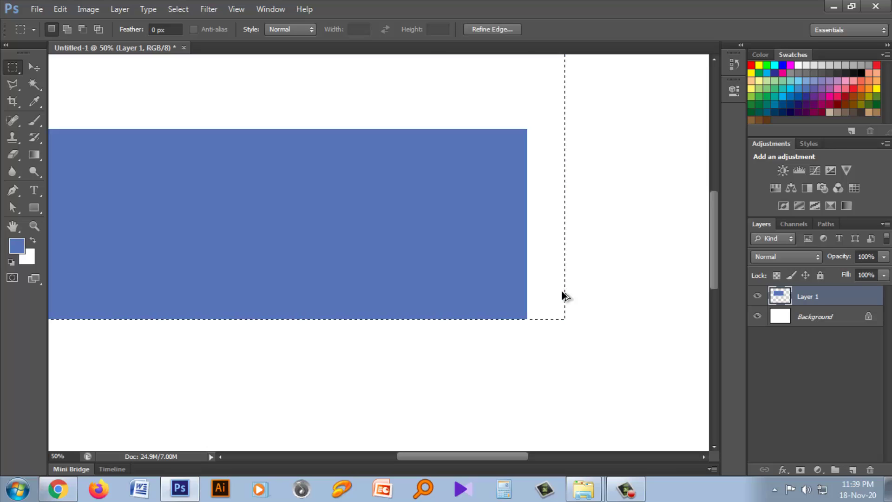
pyautogui.hotkey('ctrl', 'alt', 'z')
pyautogui.hotkey('ctrl', 'alt', 'z')
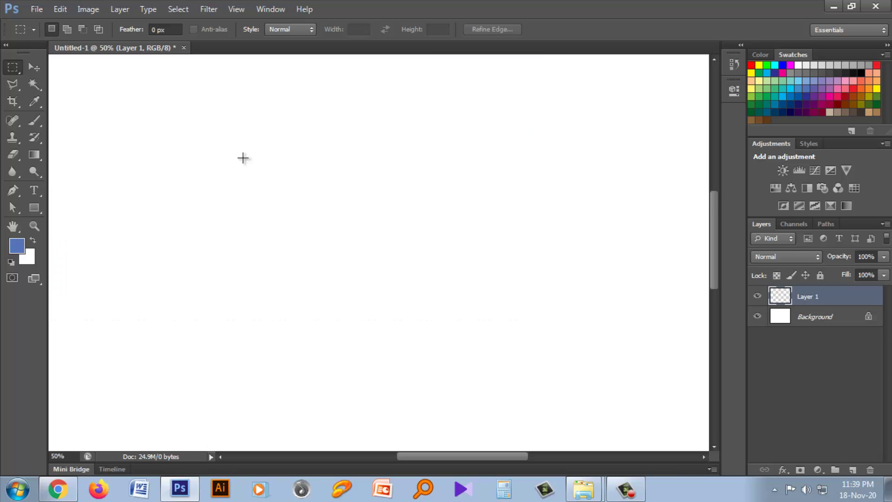
# - Set the marquee feather to 10 px, draw a rectangular selection, fill it with the blue foreground color and deselect
pyautogui.click(156, 31)
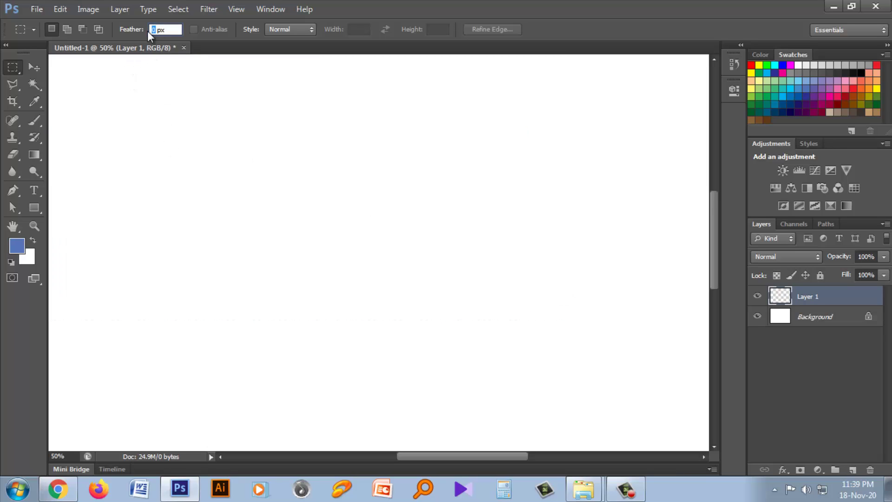
pyautogui.write('10')
pyautogui.moveTo(179, 152); pyautogui.dragTo(516, 338)
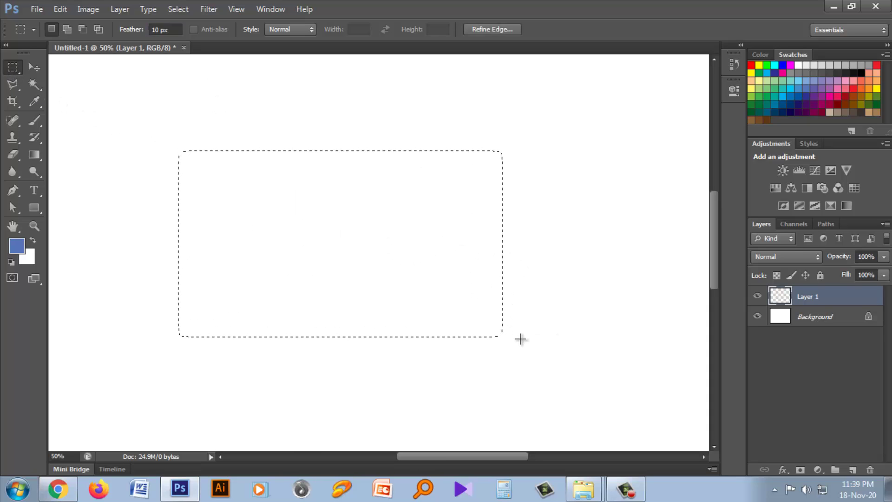
pyautogui.hotkey('alt', 'BackSpace')
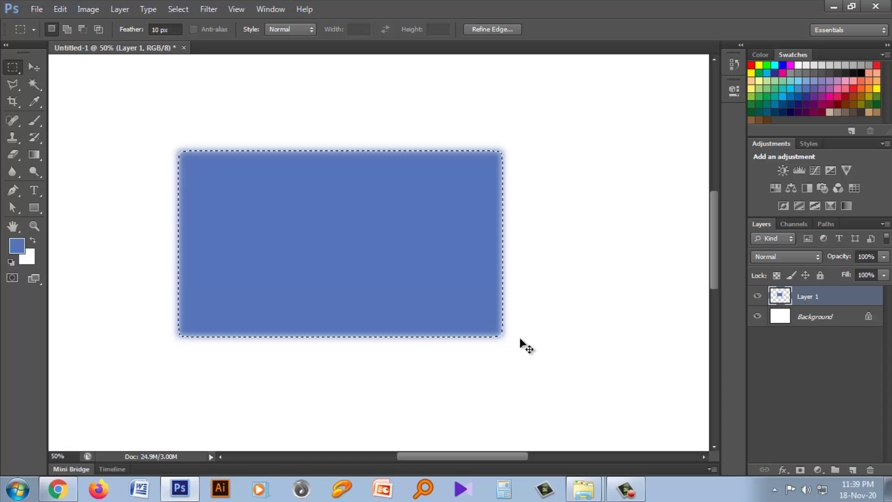
pyautogui.hotkey('ctrl', '+')
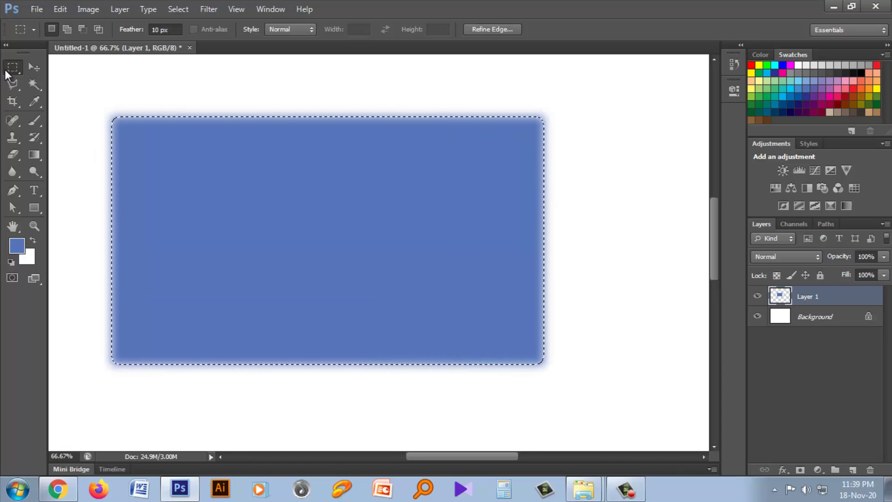
pyautogui.hotkey('ctrl', 'd')
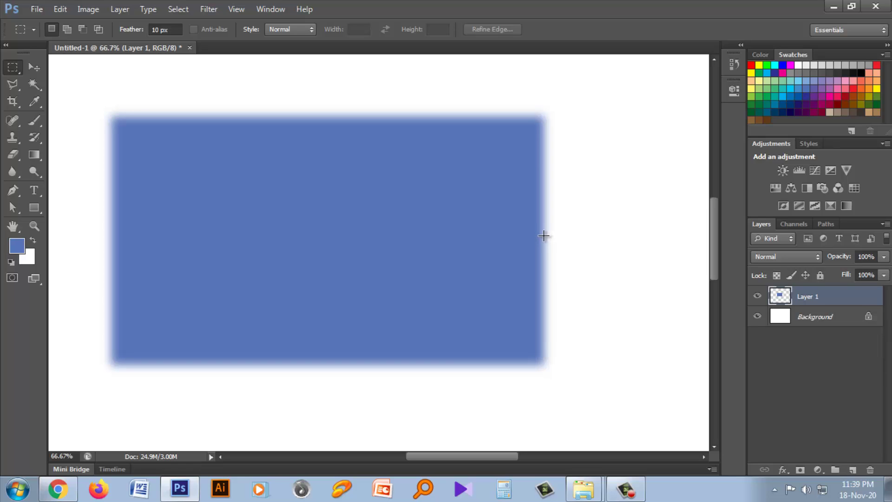
# - Delete Layer 1 with the feathered rectangle
pyautogui.click(871, 470)
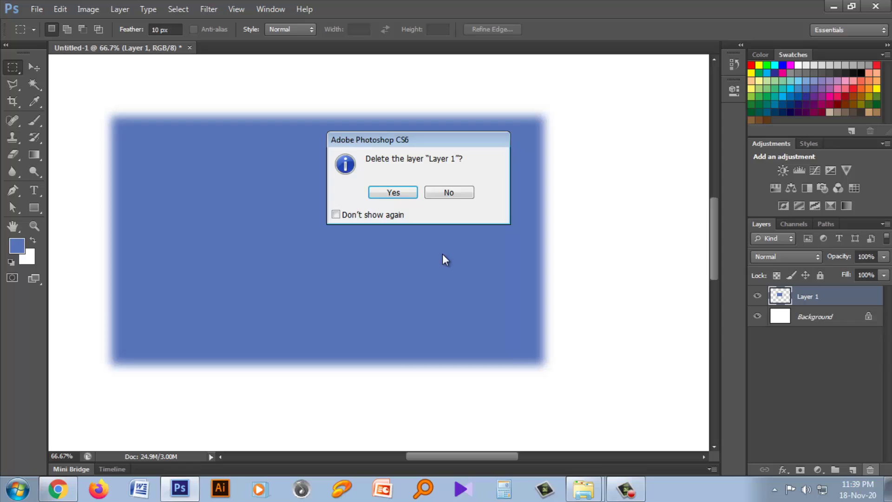
pyautogui.click(400, 194)
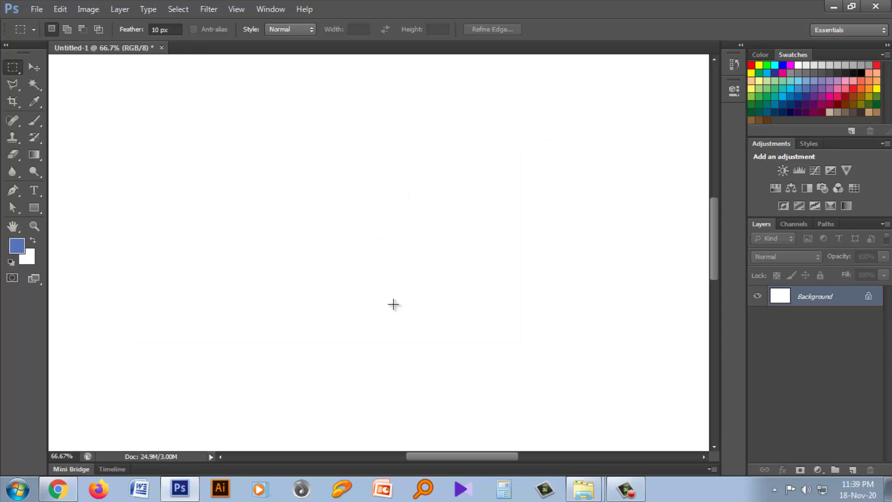
# - Switch the marquee style to Fixed Ratio, draw a selection with the 6 to 7 width-to-height ratio, and deselect
pyautogui.click(291, 31)
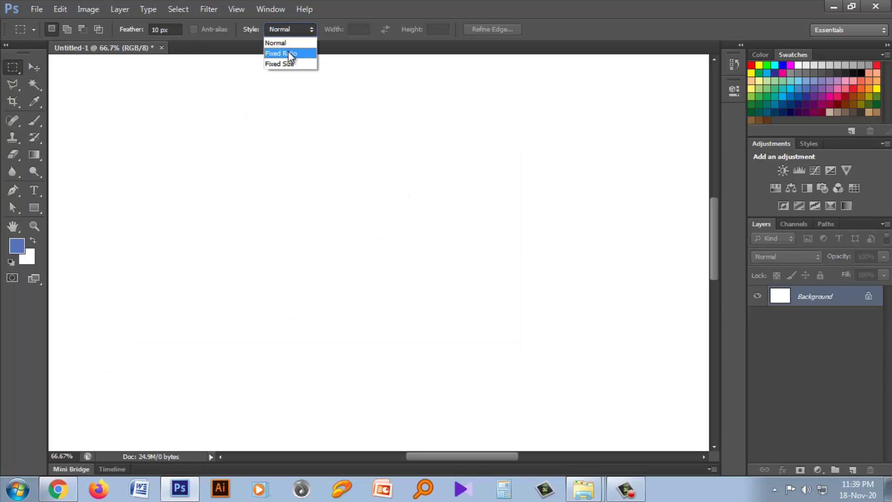
pyautogui.click(289, 56)
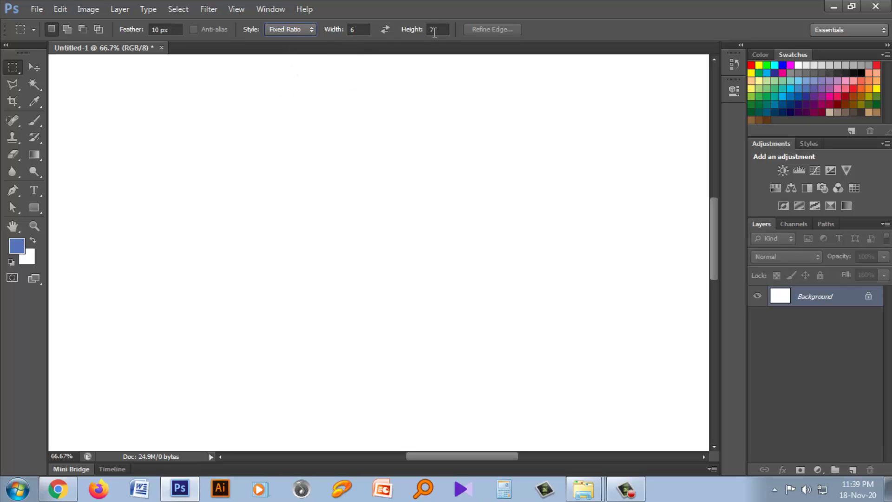
pyautogui.moveTo(269, 109); pyautogui.dragTo(524, 424)
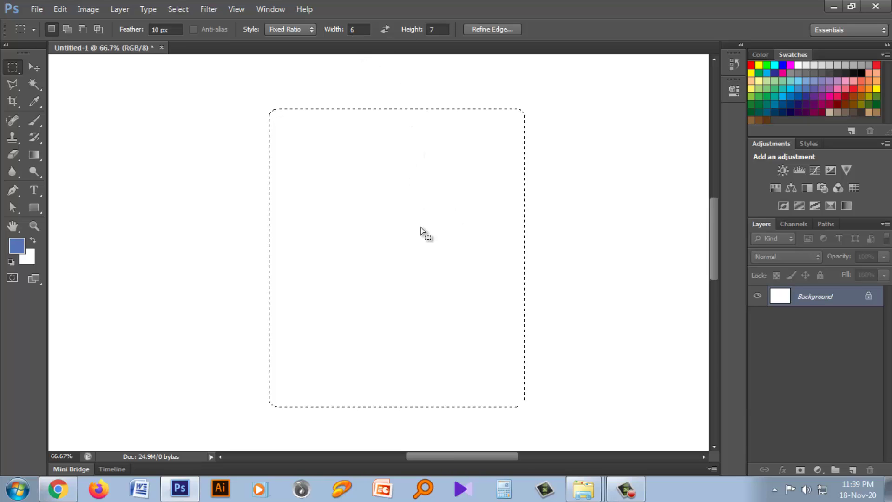
pyautogui.hotkey('ctrl', 'd')
# - Switch the marquee style to Fixed Size, place a 5 in by 3 in selection on the canvas, and deselect
pyautogui.click(311, 29)
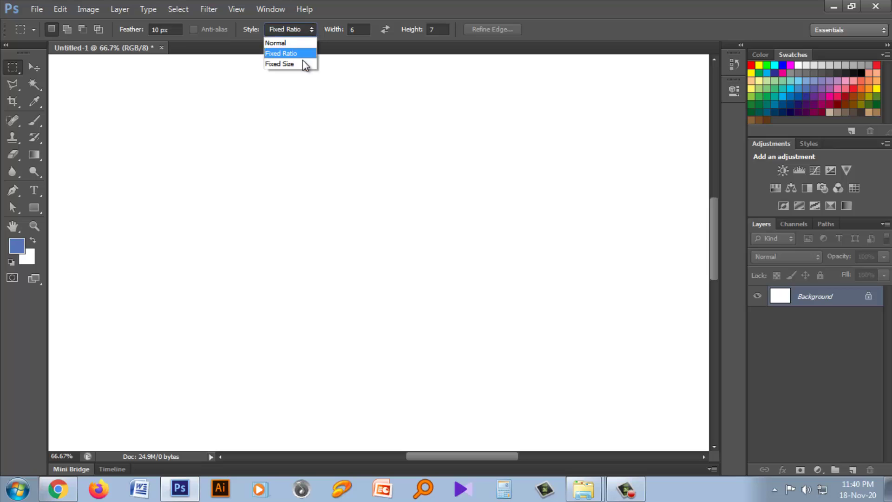
pyautogui.click(302, 61)
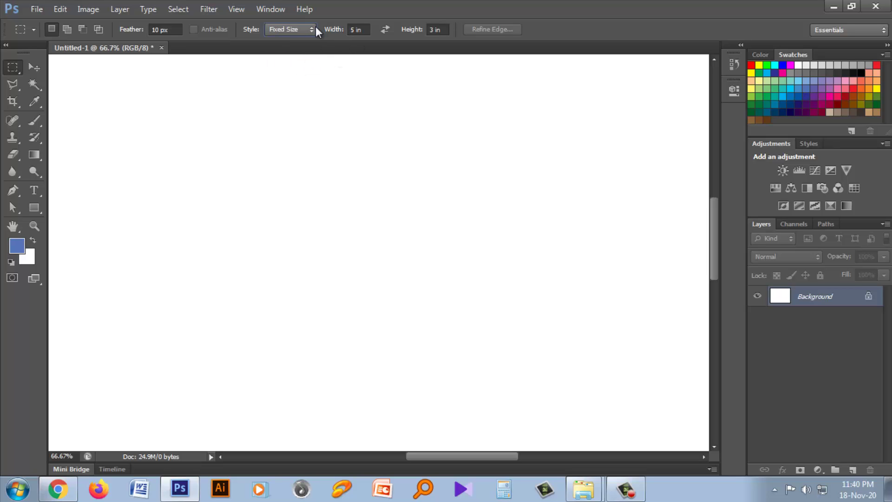
pyautogui.moveTo(320, 248); pyautogui.dragTo(119, 105)
pyautogui.hotkey('ctrl', 'd')
# - Set the fixed marquee width to 2 in and place a 2 in by 3 in selection on the canvas
pyautogui.click(352, 30)
pyautogui.write('2')
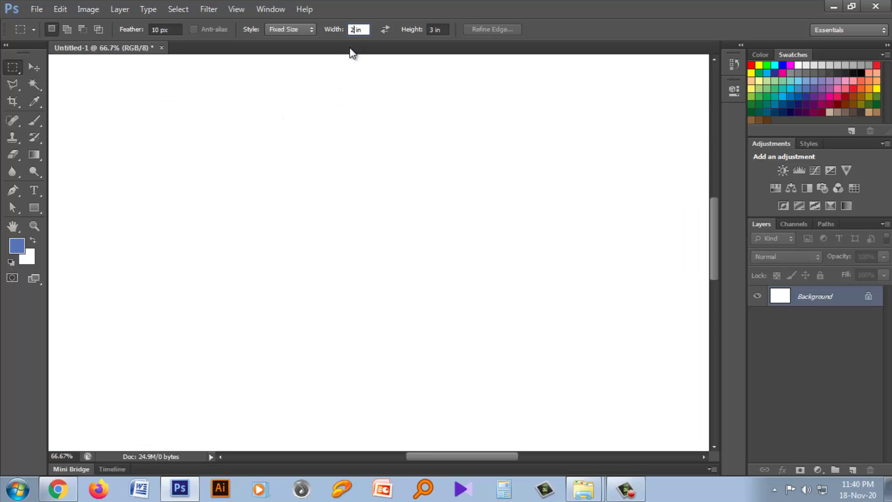
pyautogui.moveTo(259, 180); pyautogui.dragTo(200, 80)
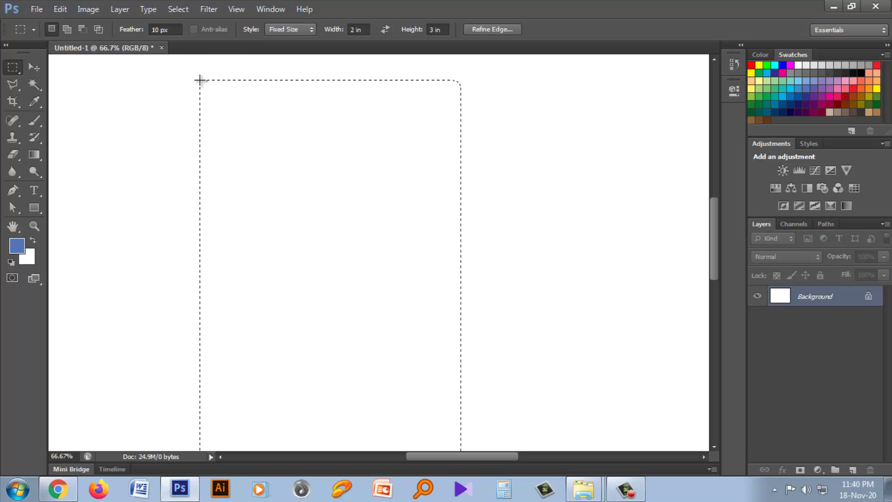
pyautogui.hotkey('ctrl', '-')
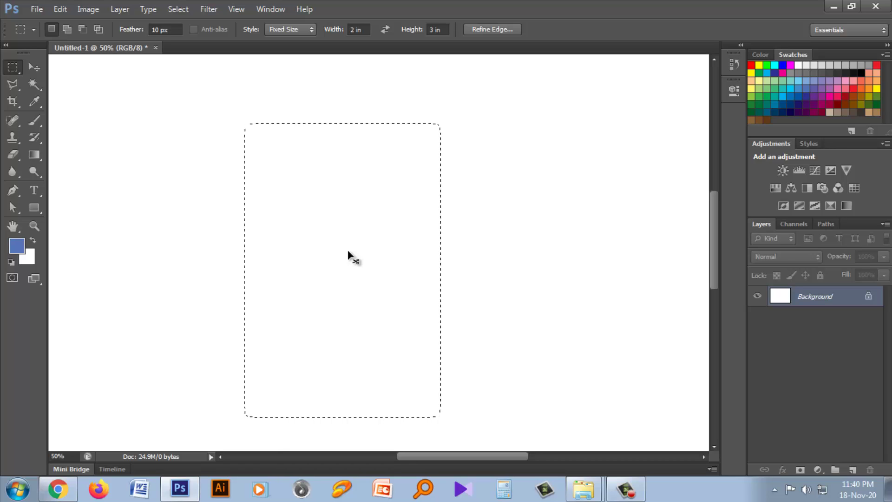
# - Deselect the 2 in by 3 in selection, then reset the marquee feather to 0 px and the style to Normal
pyautogui.hotkey('ctrl', 'd')
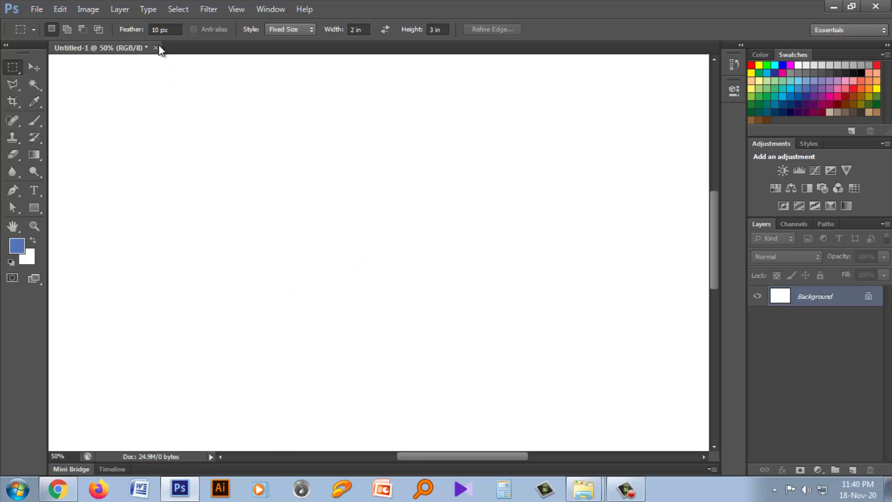
pyautogui.moveTo(159, 29); pyautogui.dragTo(147, 30)
pyautogui.write('0')
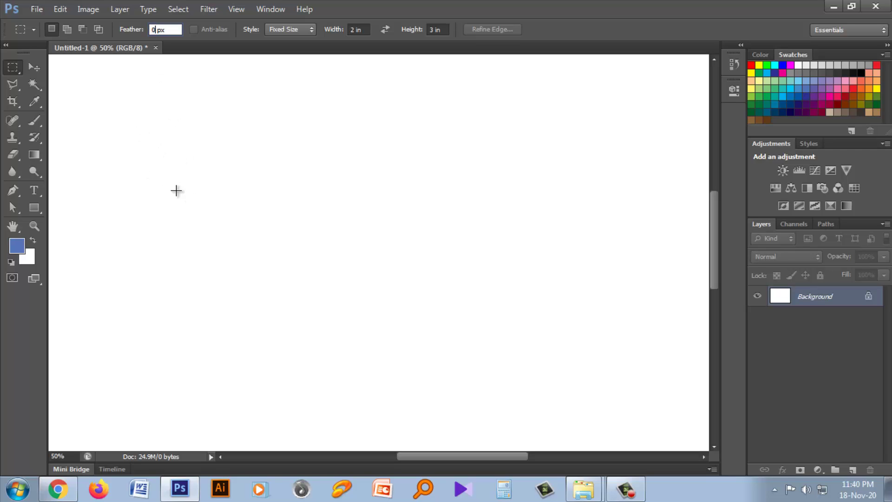
pyautogui.rightClick(13, 70)
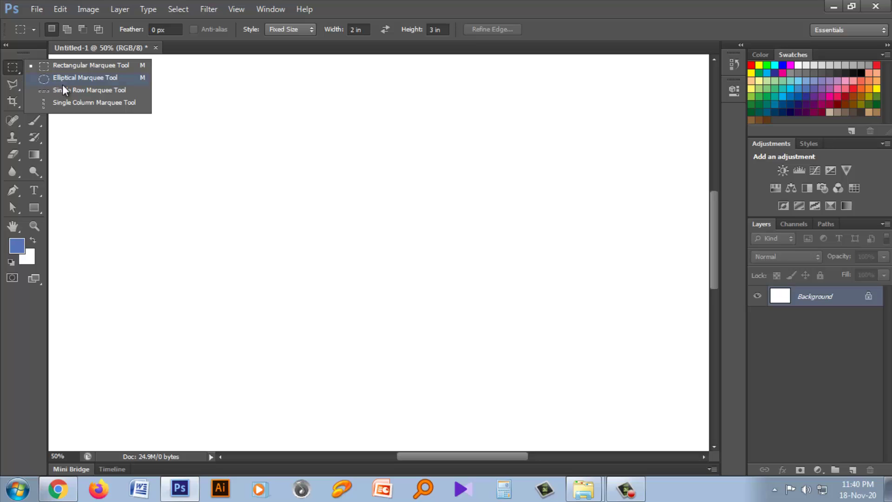
pyautogui.click(300, 26)
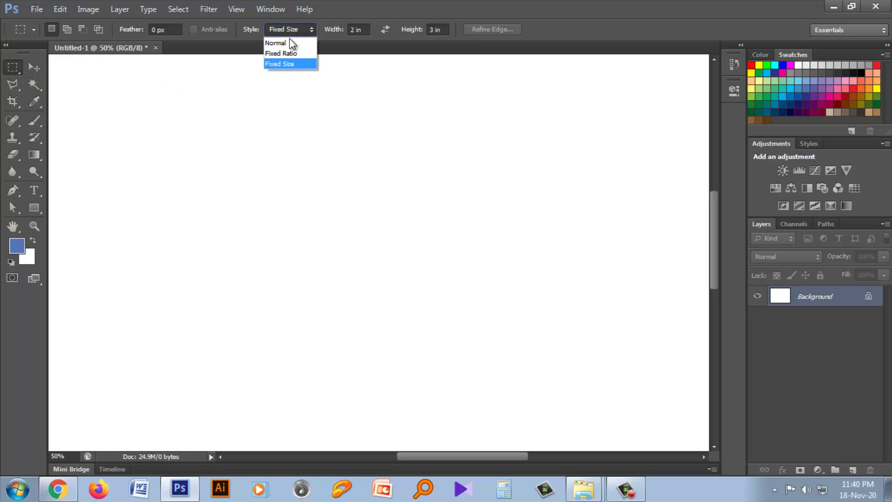
pyautogui.click(303, 43)
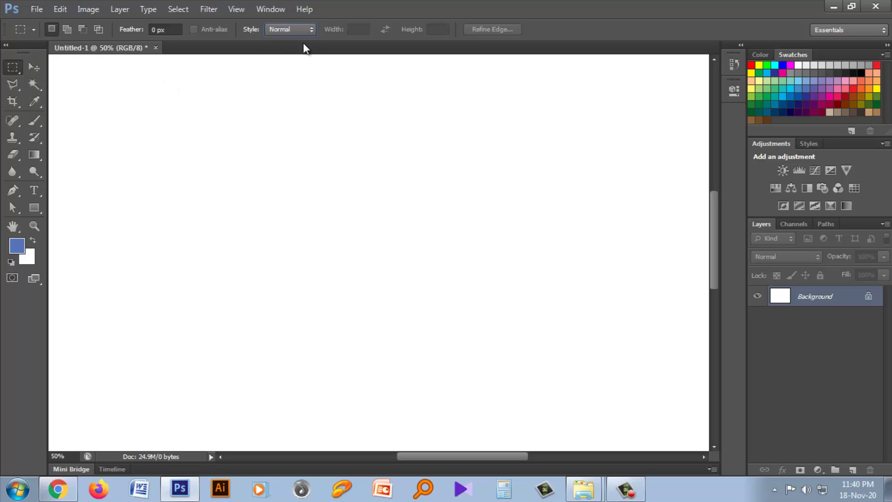
# - Switch to the Elliptical Marquee Tool, draw two circular selections in succession on the canvas, and deselect
pyautogui.rightClick(13, 69)
pyautogui.click(74, 79)
pyautogui.moveTo(177, 152); pyautogui.dragTo(355, 343)
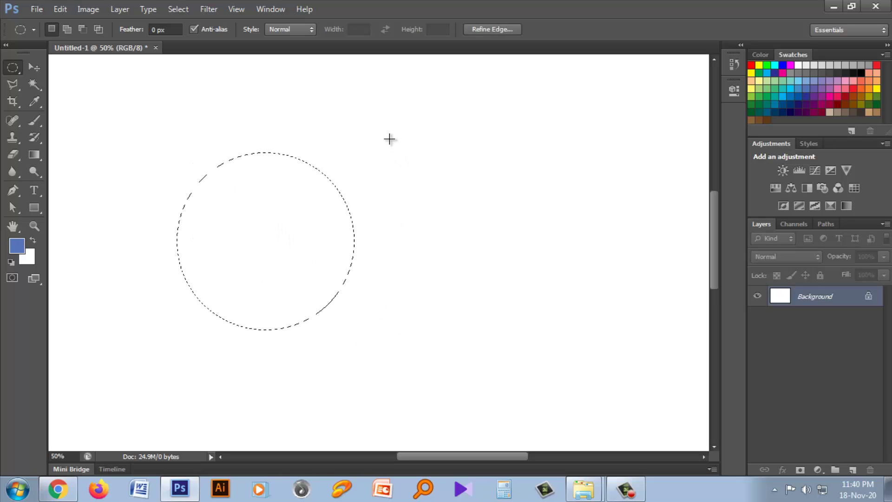
pyautogui.moveTo(390, 138); pyautogui.dragTo(638, 378)
pyautogui.hotkey('ctrl', 'd')
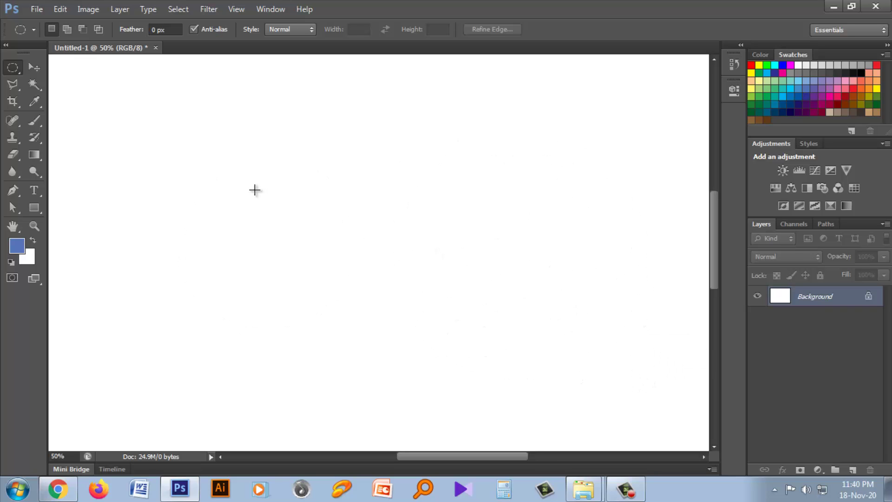
# - Draw a wide elliptical selection in the middle of the canvas, fill it with the blue foreground color, and deselect
pyautogui.moveTo(253, 189); pyautogui.dragTo(508, 319)
pyautogui.moveTo(519, 344); pyautogui.dragTo(518, 344)
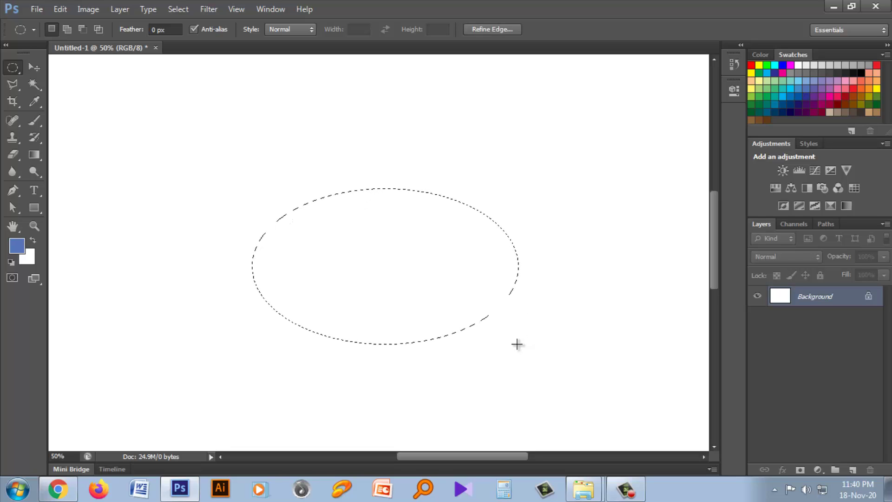
pyautogui.hotkey('alt', 'BackSpace')
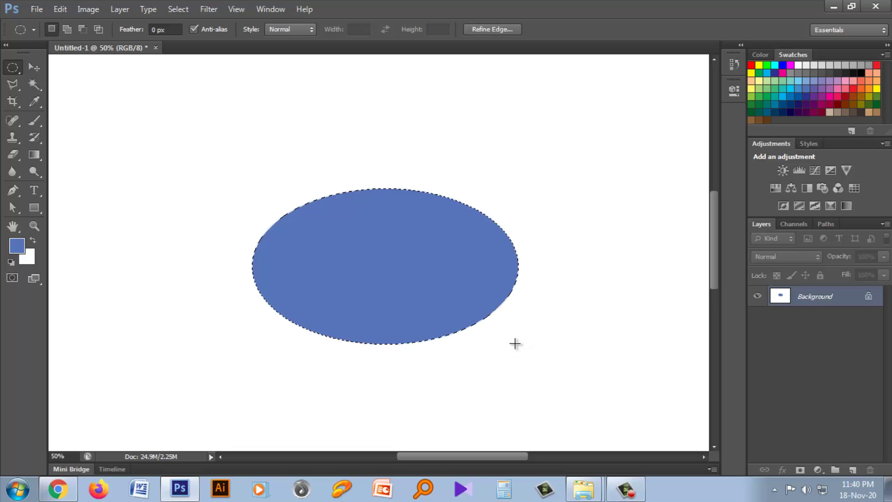
pyautogui.hotkey('ctrl', 'd')
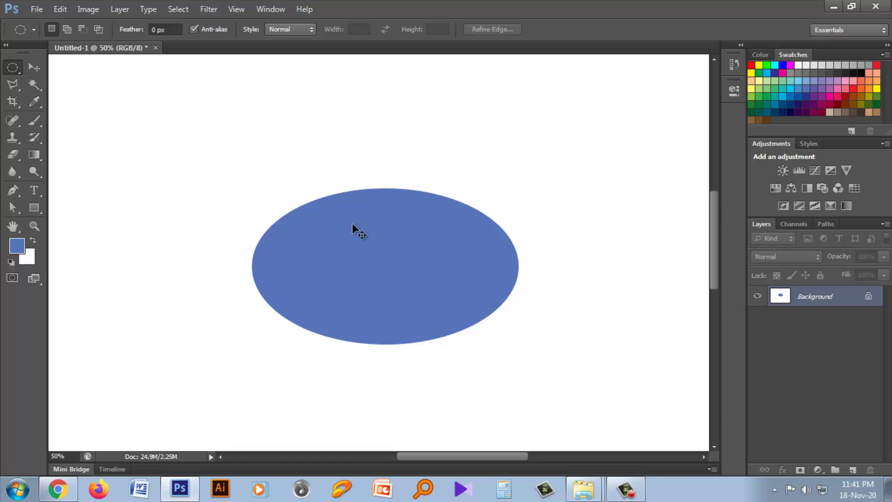
# - Reselect the blue ellipse with the Reselect command, clear its fill to the background color, and deselect
pyautogui.hotkey('ctrl', 'shift', 'd')
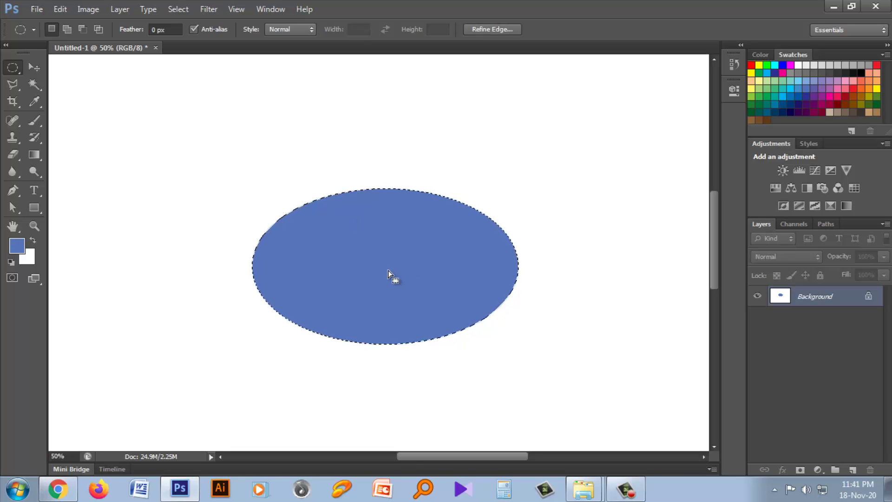
pyautogui.hotkey('ctrl', 'd')
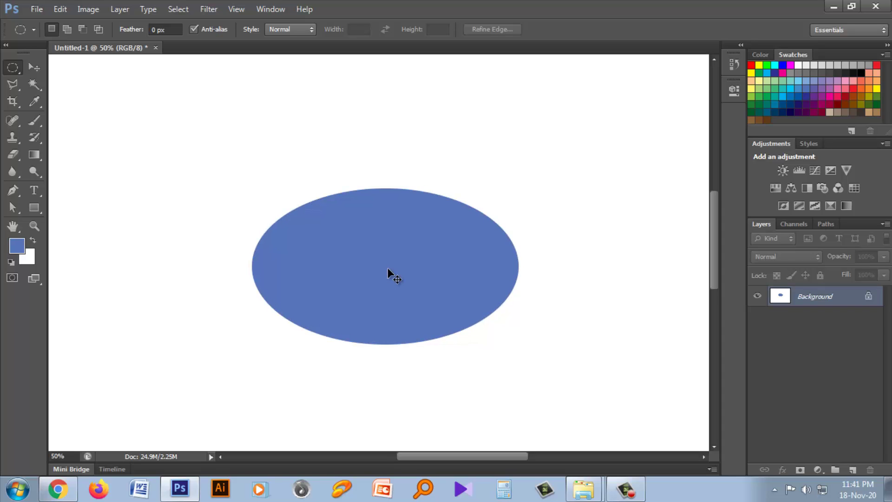
pyautogui.hotkey('ctrl', 'shift', 'd')
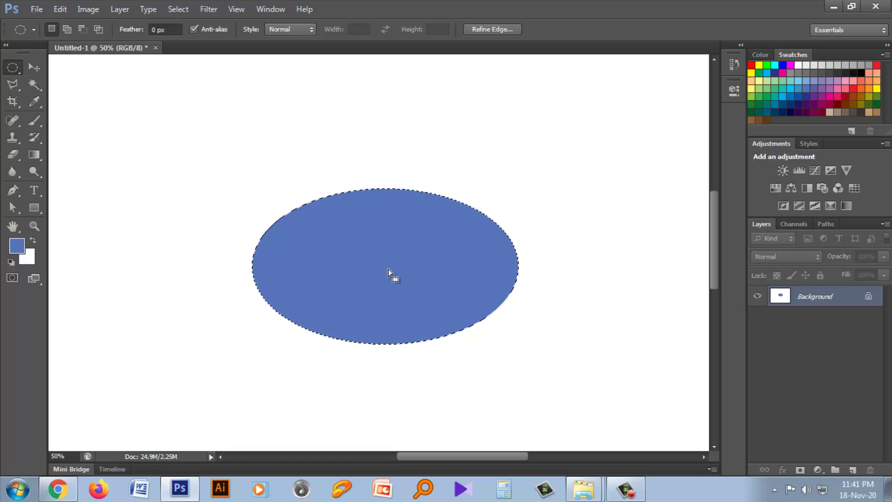
pyautogui.press('BackSpace')
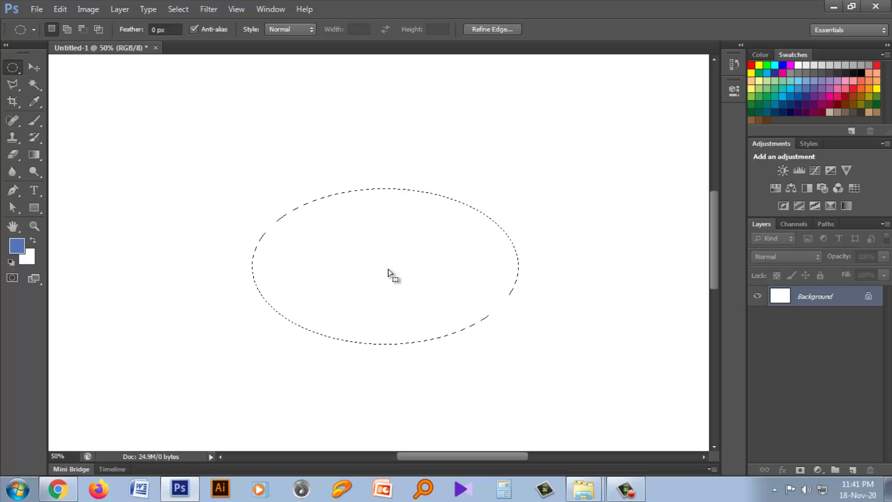
pyautogui.click(389, 269)
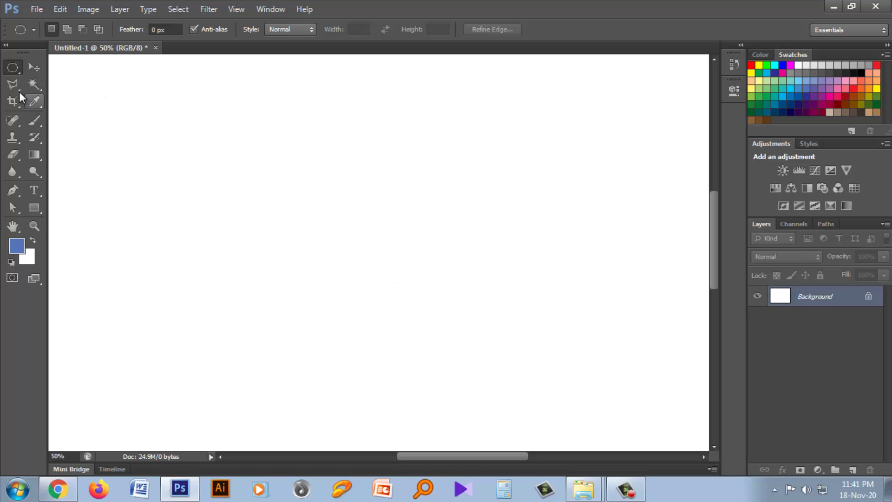
# - Place a one-pixel horizontal selection across the middle of the canvas with the Single Row Marquee Tool
pyautogui.rightClick(14, 71)
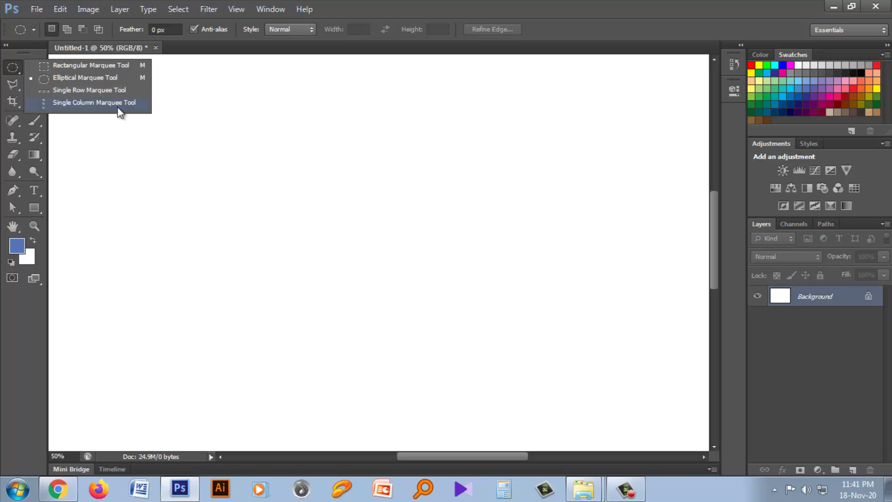
pyautogui.click(105, 91)
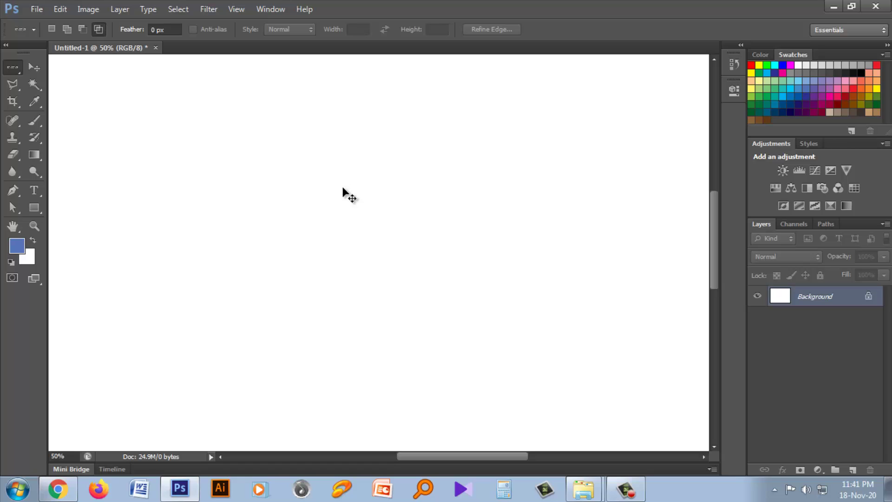
pyautogui.hotkey('ctrl', '-')
pyautogui.hotkey('ctrl', '-')
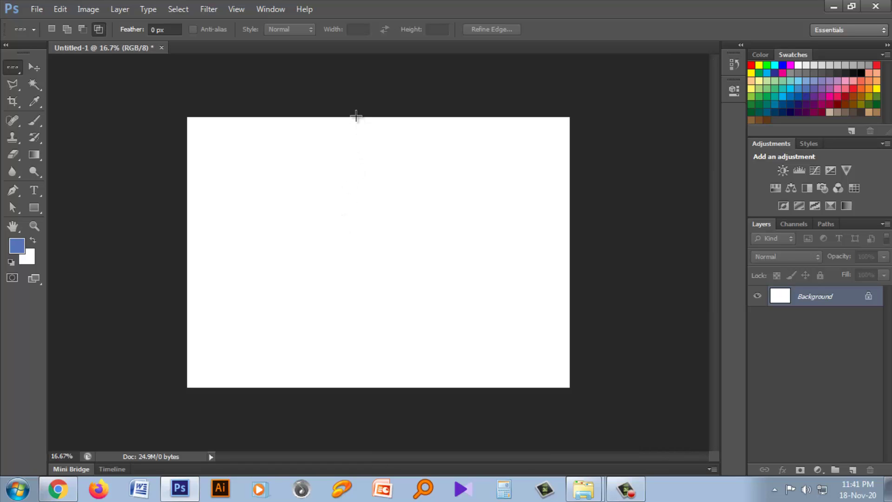
pyautogui.moveTo(367, 153); pyautogui.dragTo(392, 259)
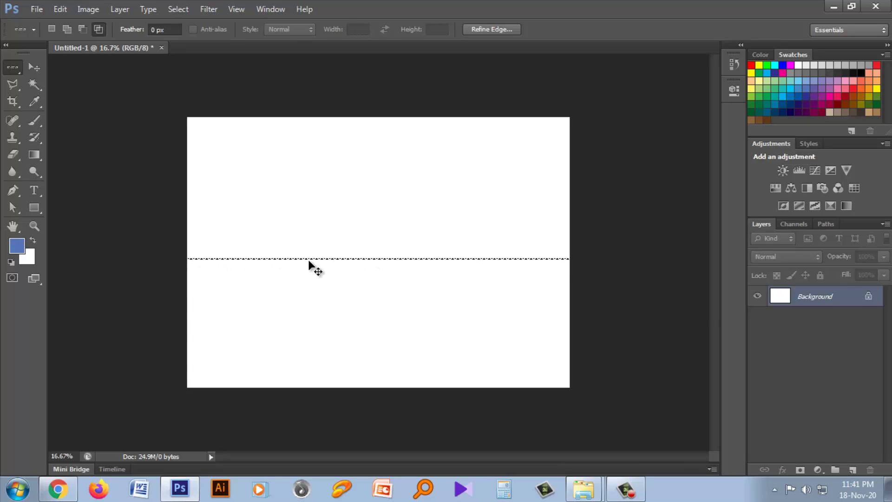
pyautogui.hotkey('ctrl', '+')
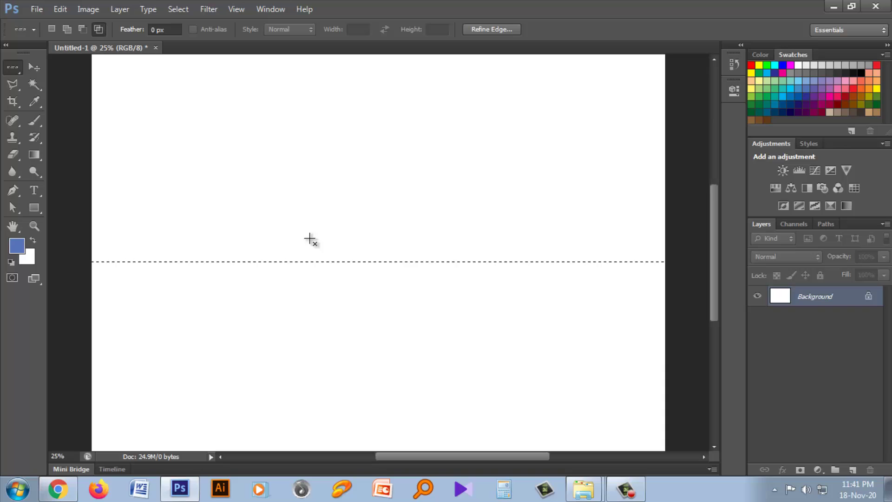
# - Stroke the row selection with a 5 px blue line located outside, and deselect
pyautogui.click(60, 9)
pyautogui.click(107, 197)
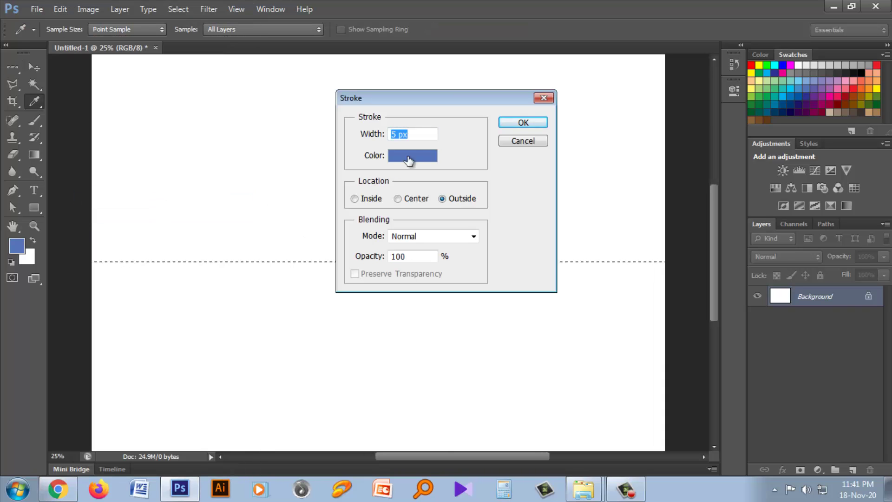
pyautogui.click(515, 123)
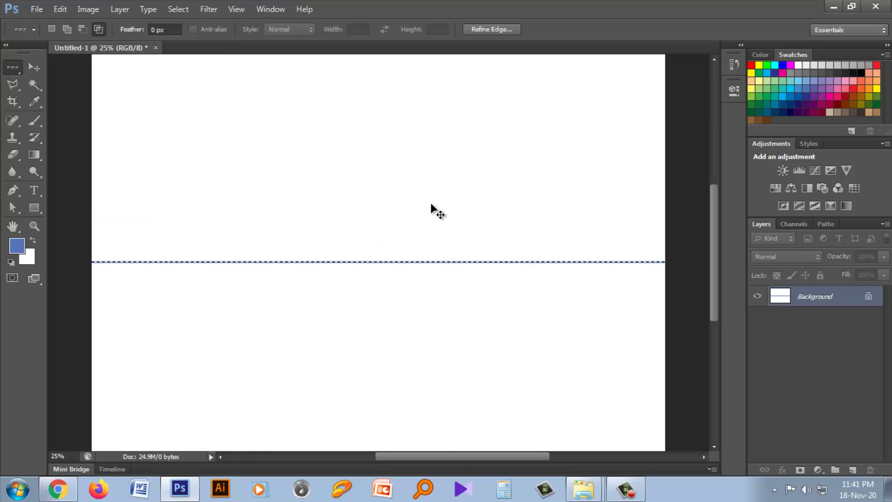
pyautogui.hotkey('ctrl', 'd')
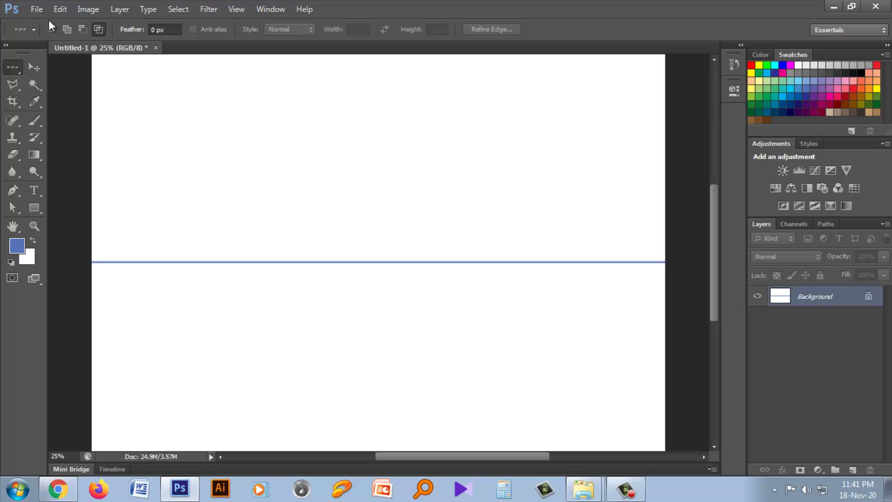
# - Place a Single Column Marquee selection slightly left of the canvas center, stroke it in blue, and deselect
pyautogui.rightClick(13, 70)
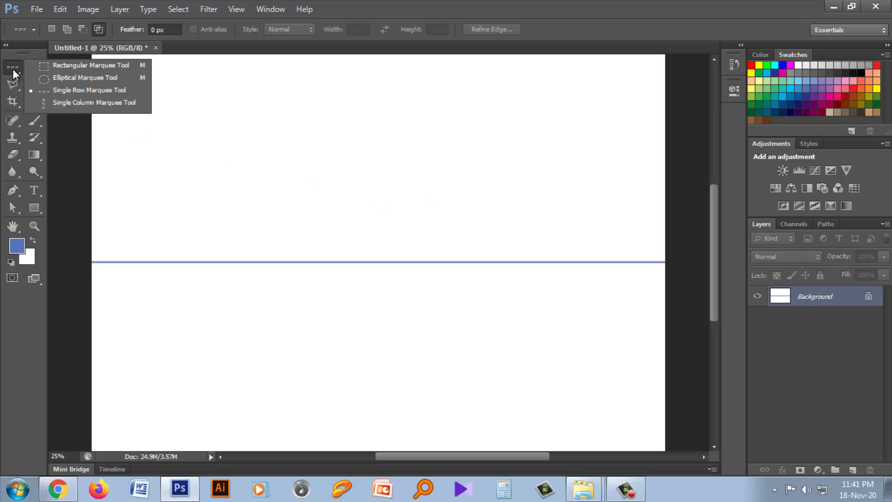
pyautogui.click(91, 103)
pyautogui.moveTo(341, 56); pyautogui.dragTo(349, 158)
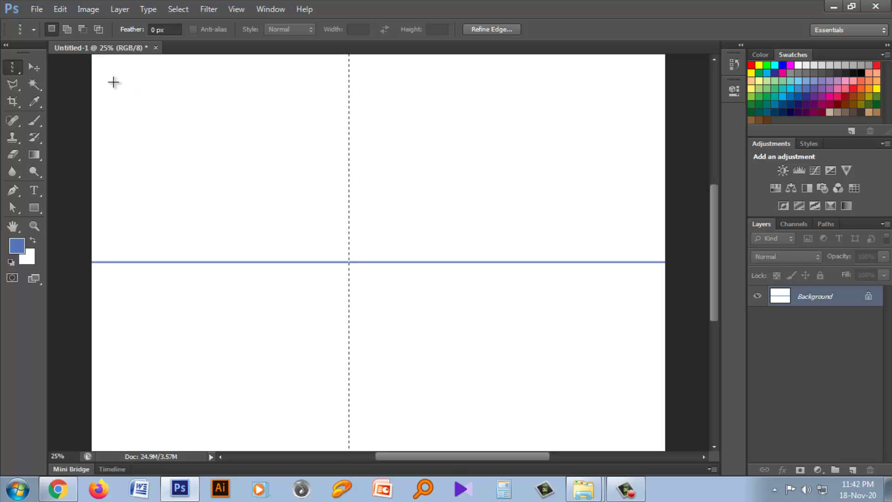
pyautogui.click(60, 10)
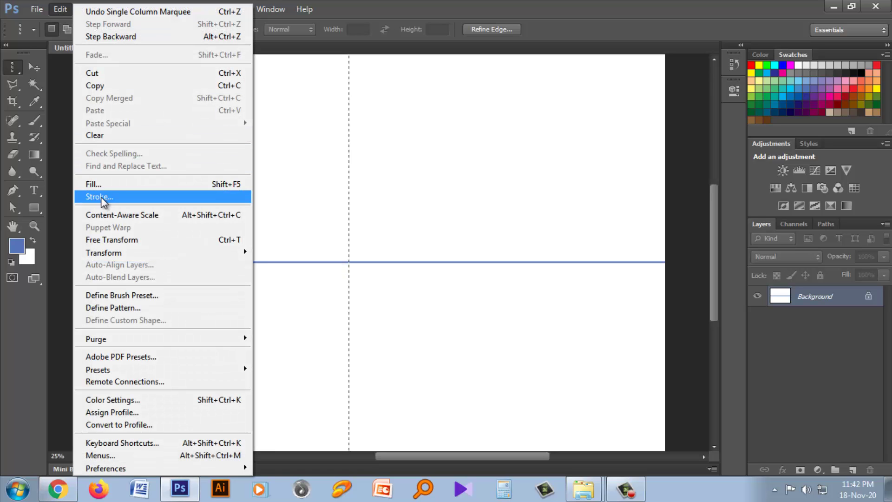
pyautogui.click(99, 197)
pyautogui.click(527, 124)
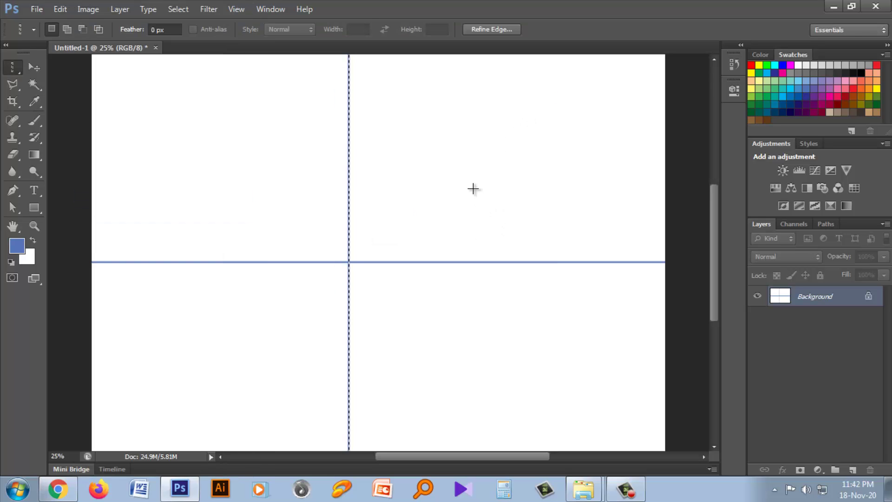
pyautogui.hotkey('ctrl', 'd')
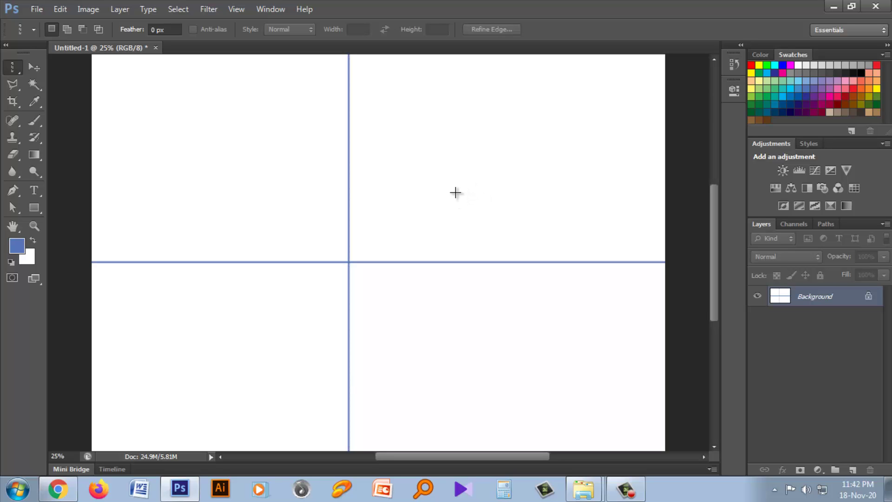
# - Place a single-column selection right of the vertical blue line and widen it with Free Transform to about 2.14 in
pyautogui.scroll(-2, 455, 188)
pyautogui.moveTo(447, 114); pyautogui.dragTo(475, 222)
pyautogui.click(34, 68)
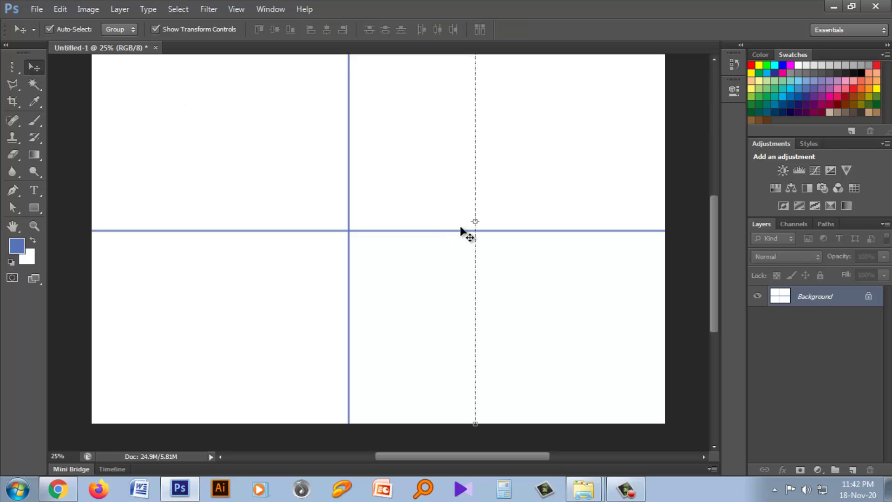
pyautogui.hotkey('ctrl', 't')
pyautogui.moveTo(476, 221); pyautogui.dragTo(582, 221)
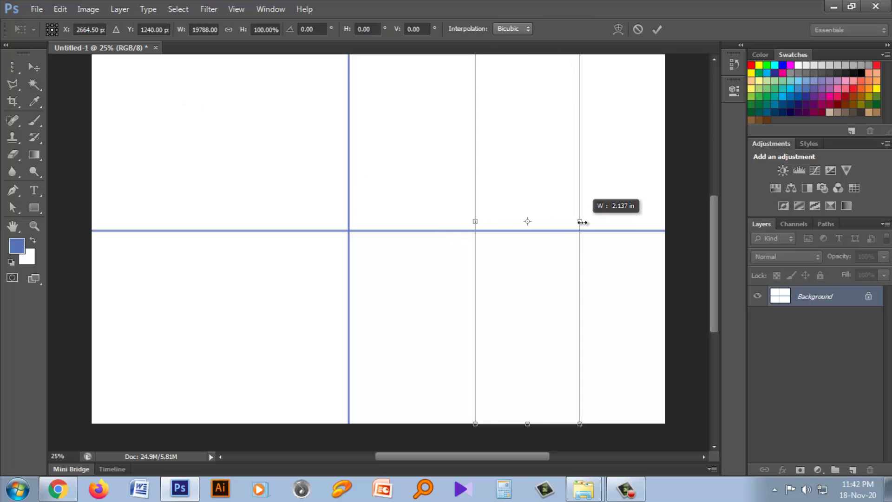
pyautogui.click(12, 68)
pyautogui.click(398, 193)
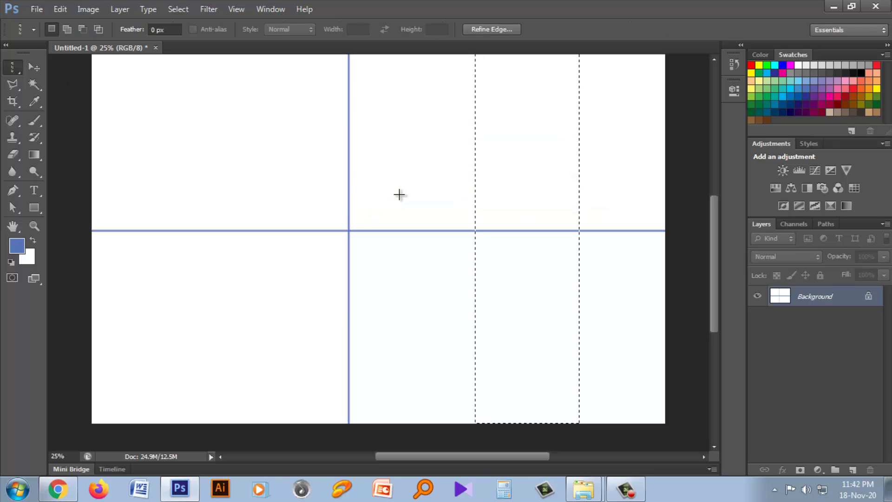
# - Fill the widened column selection with the blue foreground color and deselect
pyautogui.hotkey('alt', 'BackSpace')
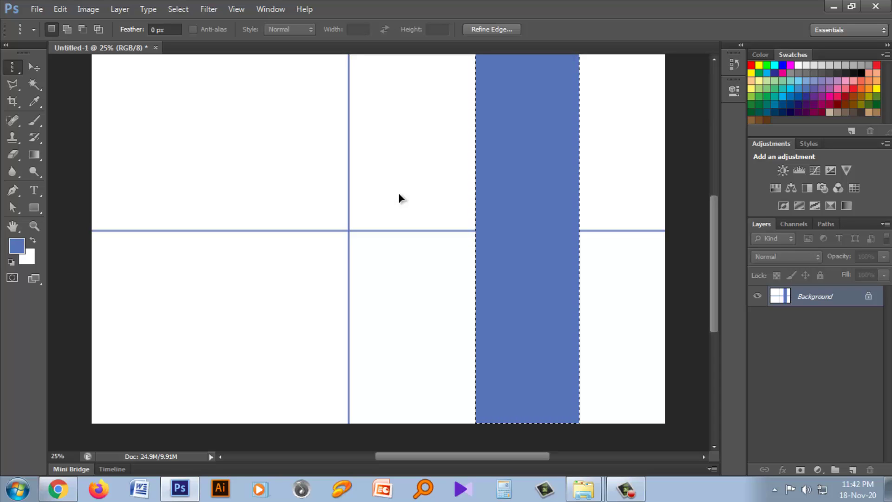
pyautogui.hotkey('ctrl', 'd')
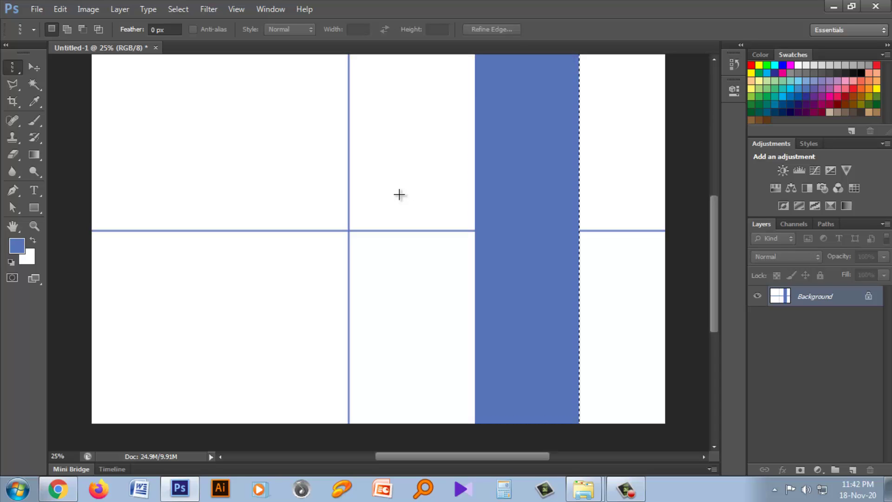
# - Close the document without saving and create a blank International Paper A4 document at 300 pixels/inch, RGB Color, with white background
pyautogui.rightClick(13, 68)
pyautogui.click(63, 66)
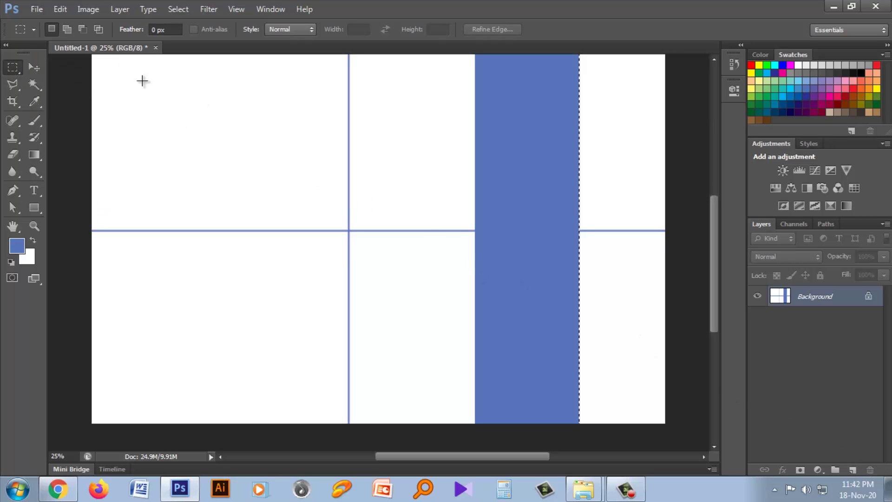
pyautogui.click(155, 47)
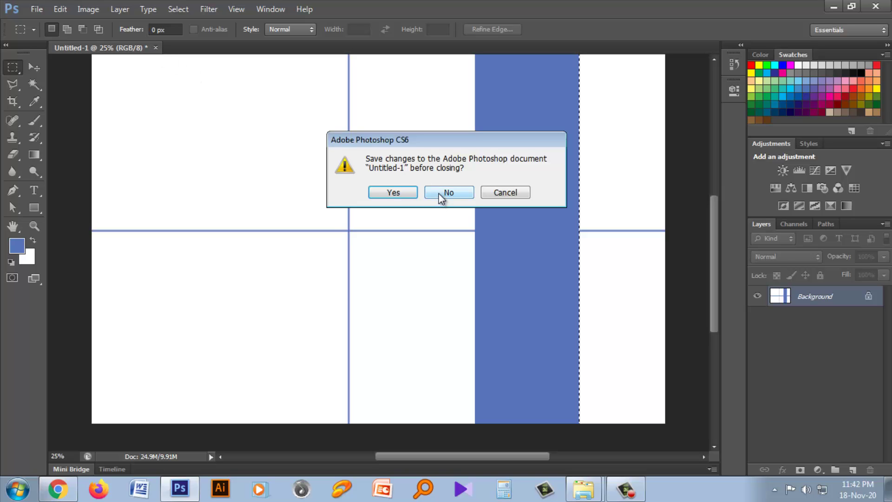
pyautogui.click(438, 192)
pyautogui.click(36, 8)
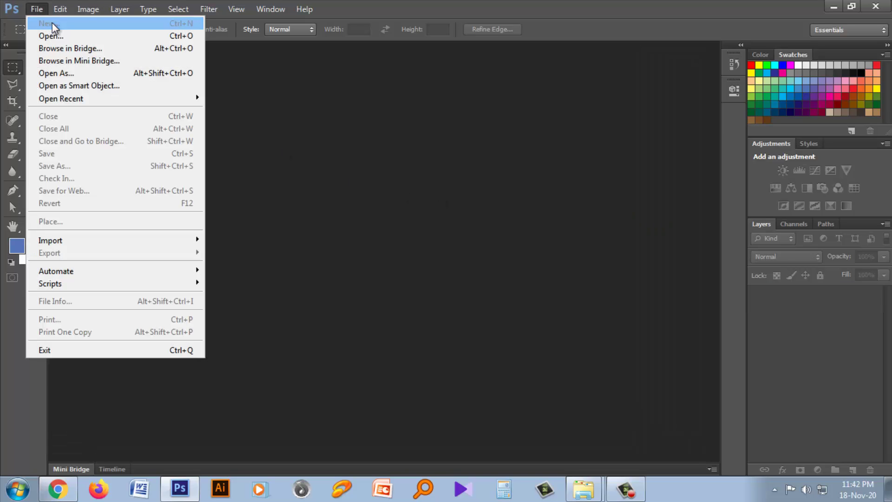
pyautogui.click(51, 24)
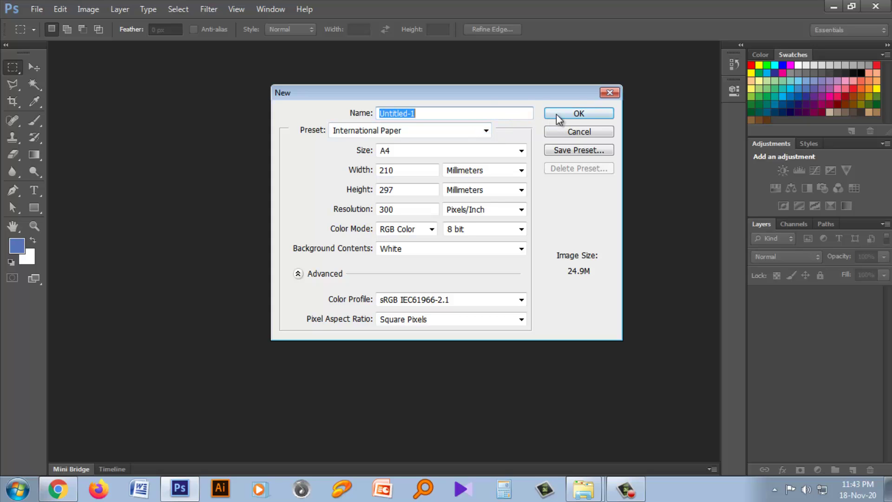
pyautogui.click(577, 115)
# - Select a tall rectangle in the upper middle of the page, fill it with the blue foreground color, and deselect
pyautogui.rightClick(15, 69)
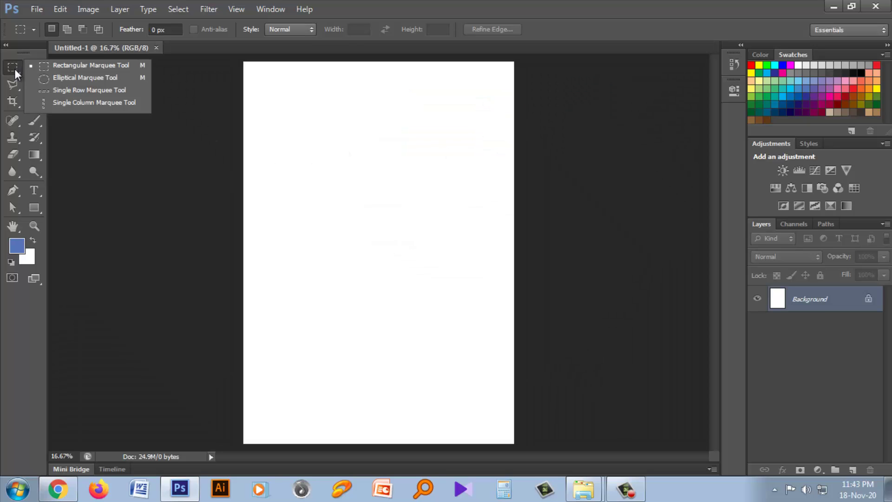
pyautogui.click(66, 65)
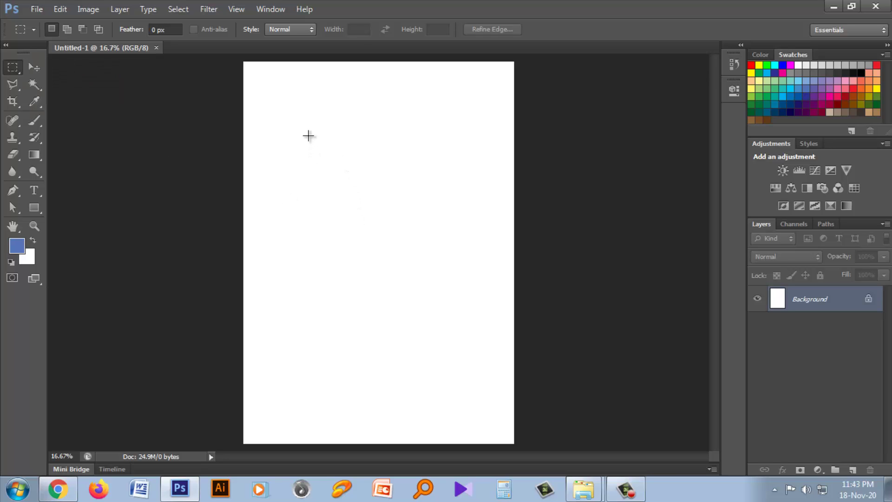
pyautogui.moveTo(308, 134); pyautogui.dragTo(452, 319)
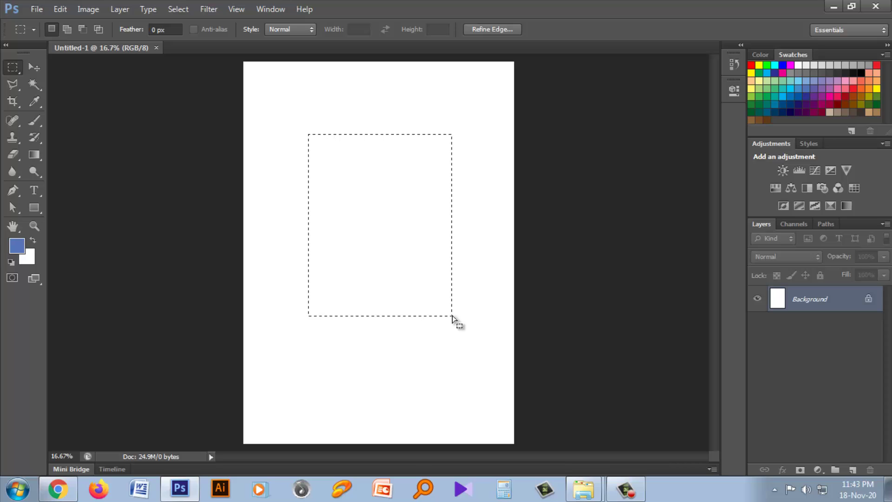
pyautogui.hotkey('alt', 'BackSpace')
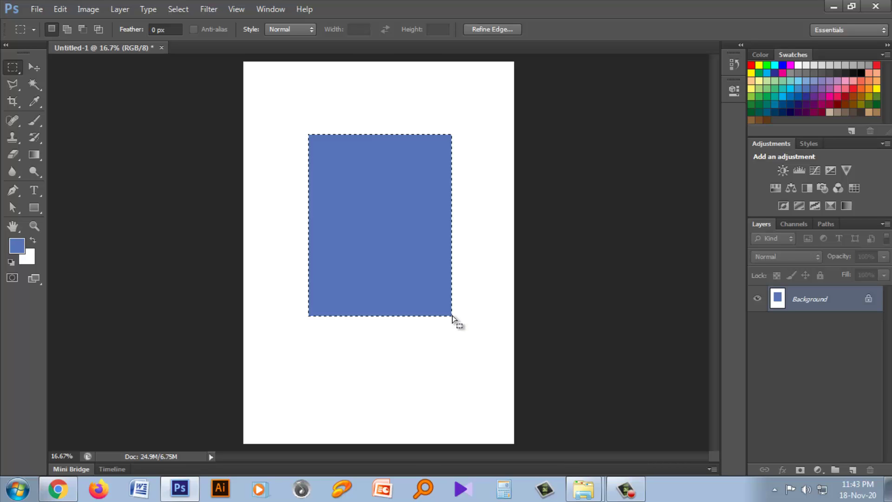
pyautogui.hotkey('ctrl', 'd')
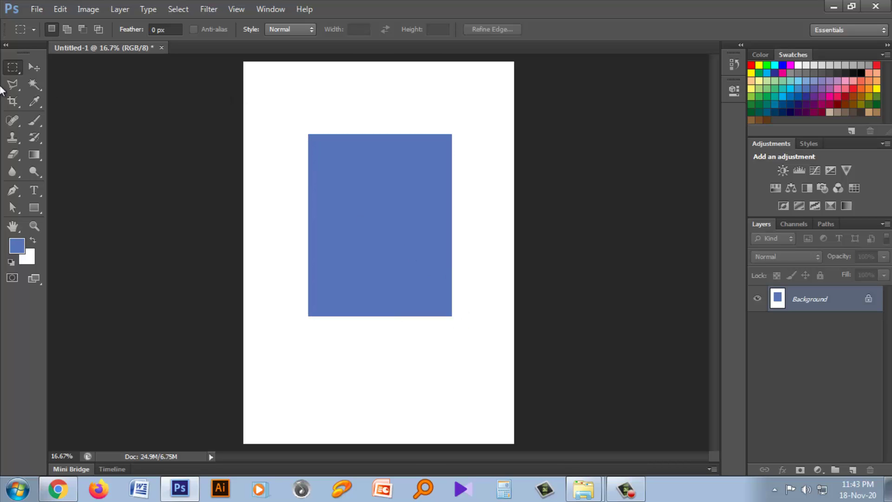
# - Try to reposition the blue rectangle on the locked Background layer with the Move tool
pyautogui.click(34, 67)
pyautogui.moveTo(365, 211); pyautogui.dragTo(312, 205)
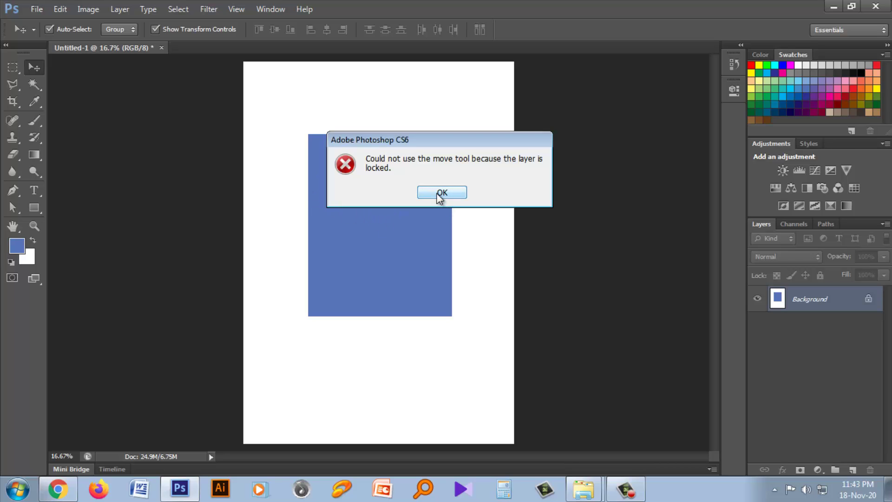
pyautogui.click(440, 193)
pyautogui.moveTo(433, 194)
pyautogui.mouseDown()
pyautogui.moveTo(375, 194)
pyautogui.moveTo(431, 210)
pyautogui.mouseUp()
pyautogui.click(442, 193)
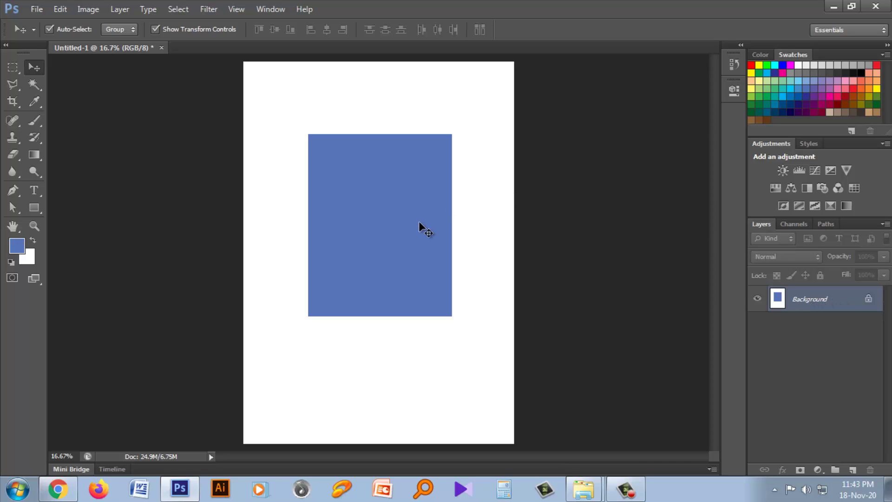
# - Restore the rectangular selection, clear the blue fill from the Background layer, and deselect
pyautogui.hotkey('ctrl', 'shift', 'd')
pyautogui.press('BackSpace')
pyautogui.hotkey('ctrl', 'd')
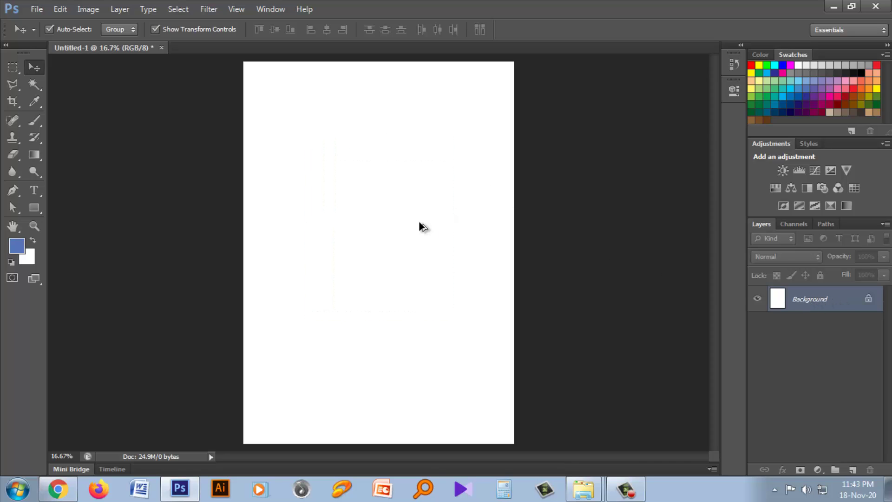
# - Add a new layer and fill a wide rectangular marquee selection near the page center with the blue foreground color
pyautogui.click(853, 468)
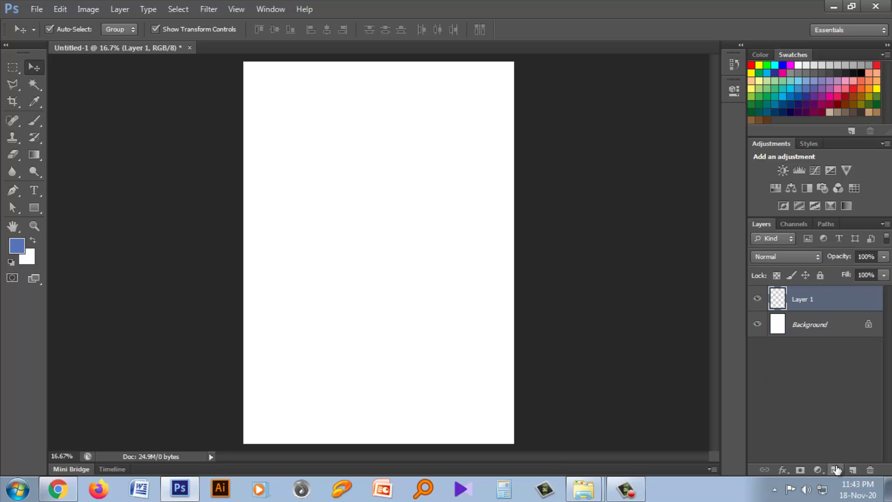
pyautogui.click(13, 67)
pyautogui.moveTo(301, 179); pyautogui.dragTo(458, 310)
pyautogui.hotkey('alt', 'BackSpace')
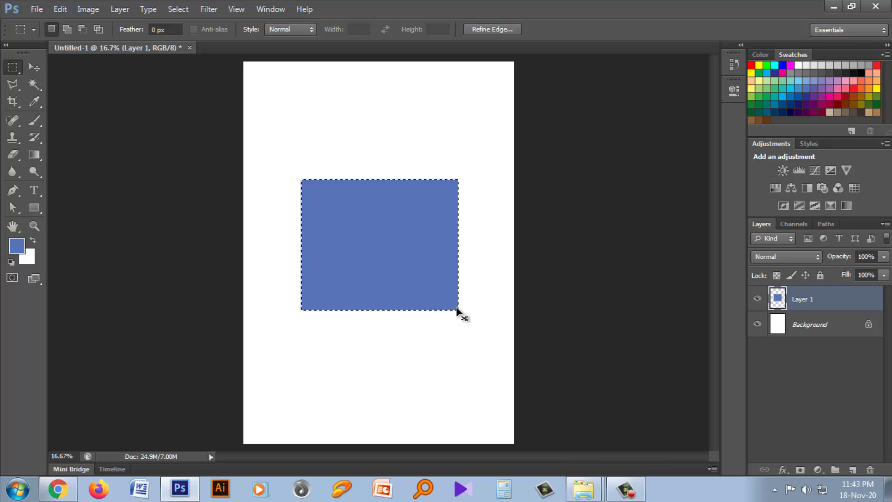
# - Shift the blue rectangle toward the upper part of the page with the Move tool and return to the Rectangular Marquee tool
pyautogui.click(34, 68)
pyautogui.moveTo(368, 229); pyautogui.dragTo(376, 173)
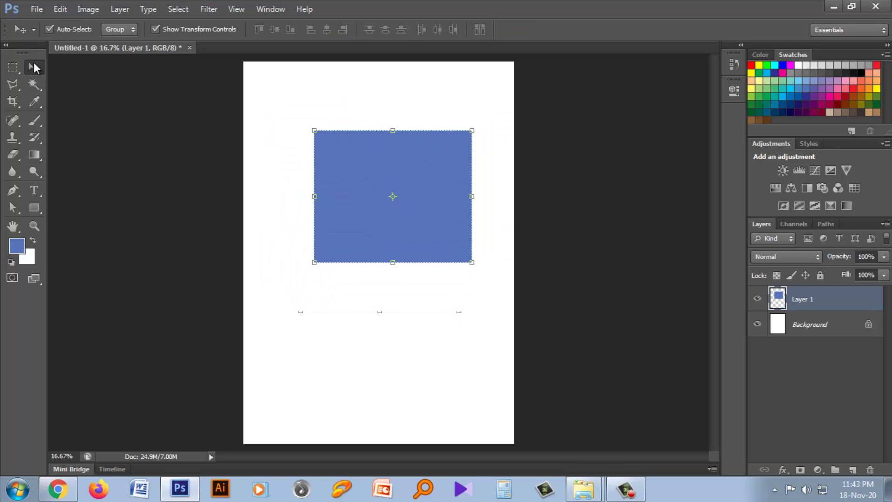
pyautogui.click(12, 67)
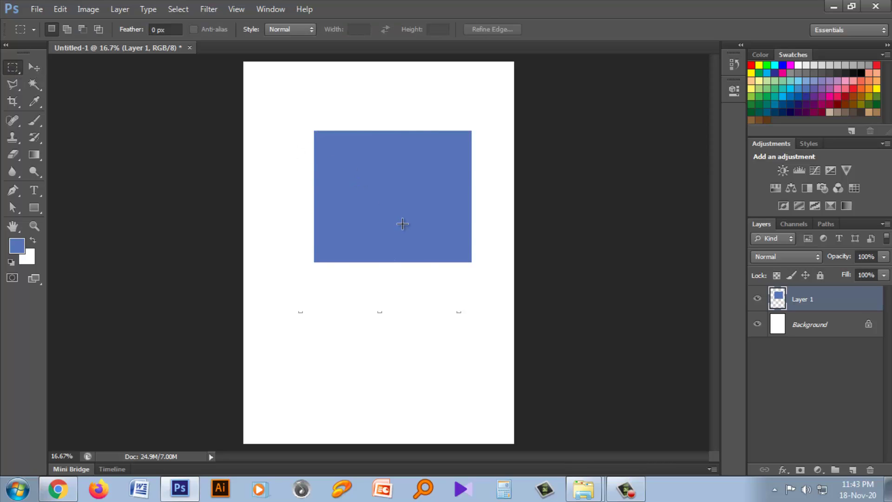
pyautogui.press('v')
pyautogui.moveTo(402, 224); pyautogui.dragTo(400, 185)
pyautogui.press('m')
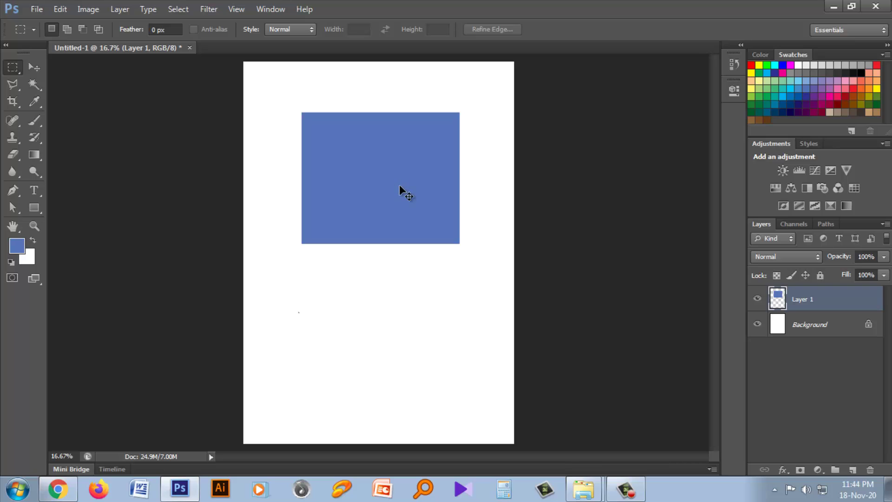
# - Reposition the blue rectangle slightly lower on the page while keeping the Rectangular Marquee tool active, and clear the stray narrow selection
pyautogui.moveTo(399, 185); pyautogui.dragTo(403, 212)
pyautogui.moveTo(399, 208)
pyautogui.mouseDown()
pyautogui.moveTo(407, 239)
pyautogui.moveTo(405, 225)
pyautogui.mouseUp()
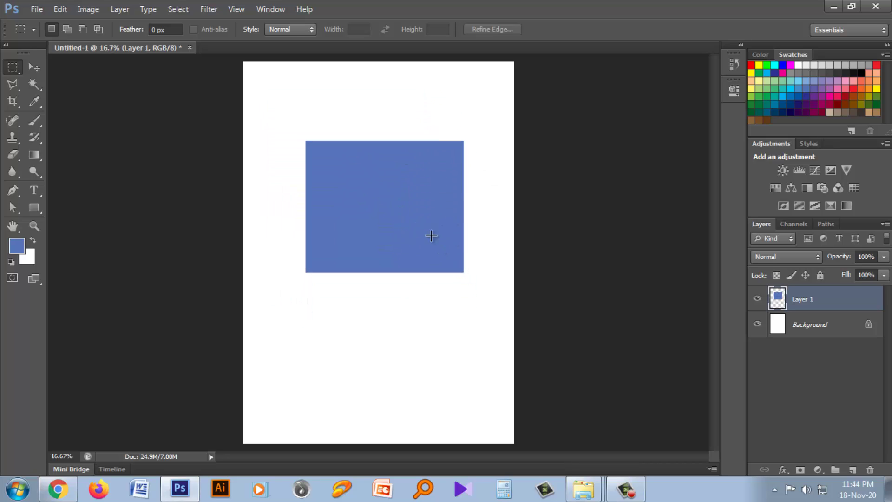
pyautogui.click(405, 230)
pyautogui.moveTo(398, 206); pyautogui.dragTo(417, 215)
pyautogui.moveTo(402, 208); pyautogui.dragTo(399, 238)
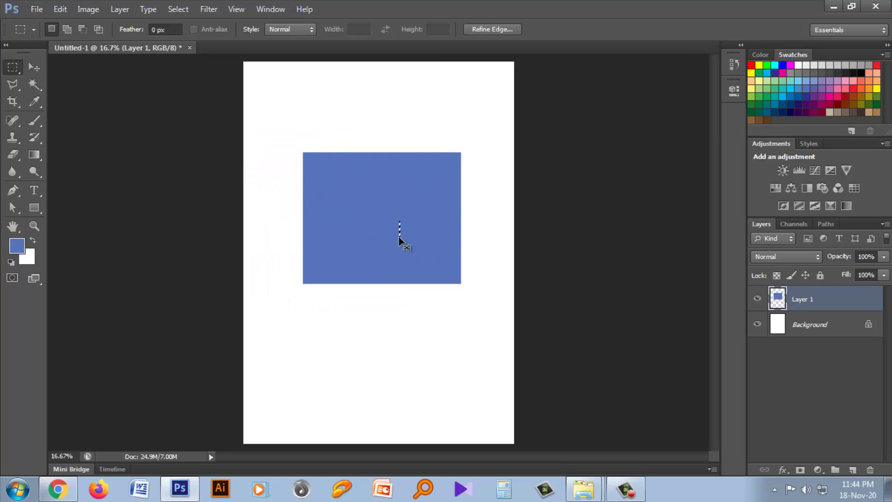
pyautogui.click(399, 238)
pyautogui.click(625, 489)
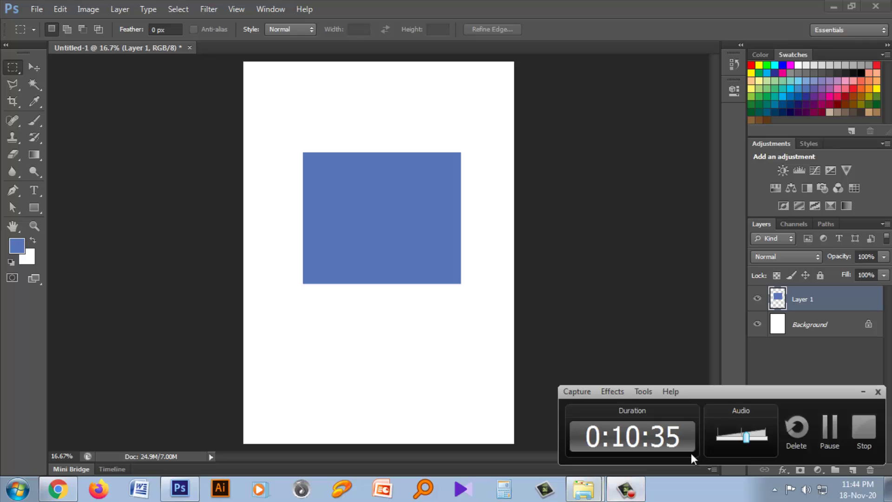